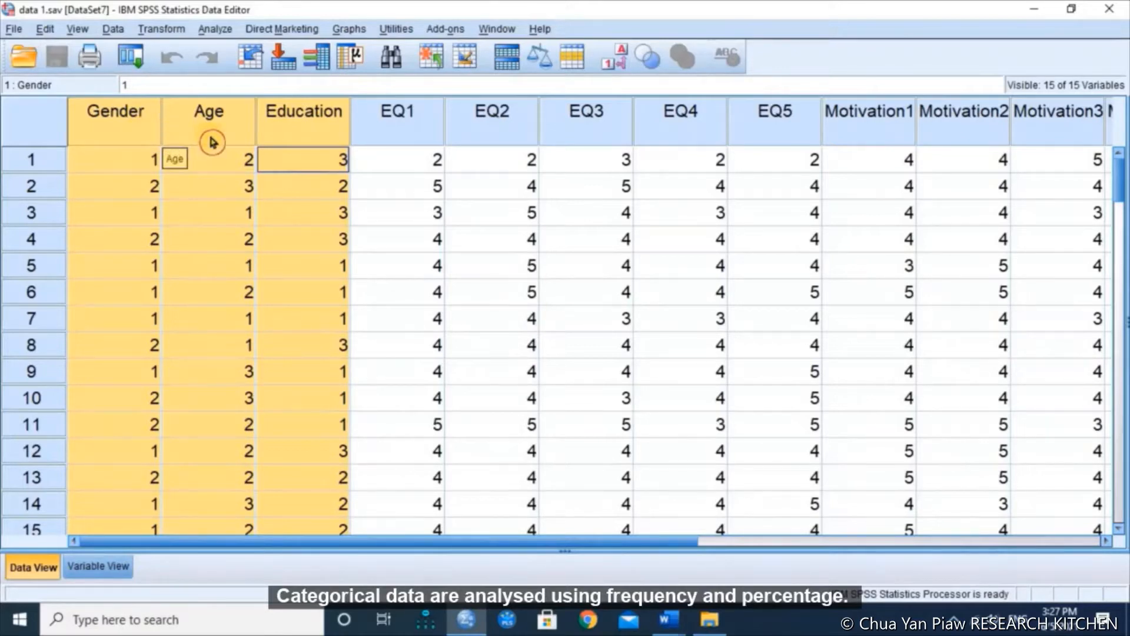
# - Open the Frequencies analysis from the descriptive statistics and move its dialog clear of the first EQ columns
pyautogui.click(215, 30)
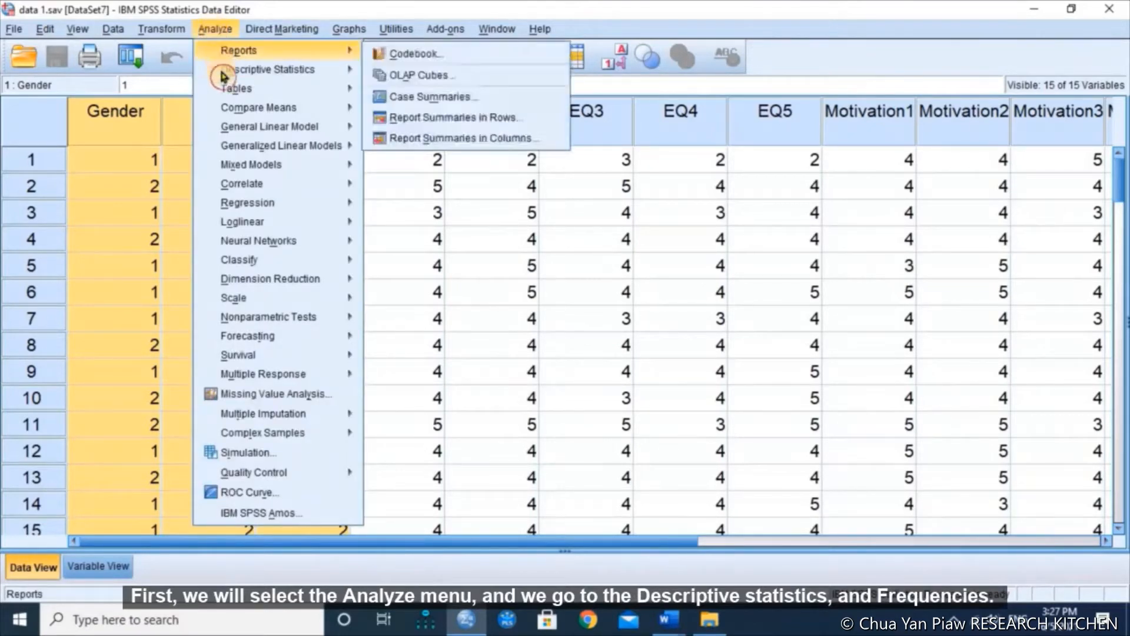
pyautogui.moveTo(223, 71)
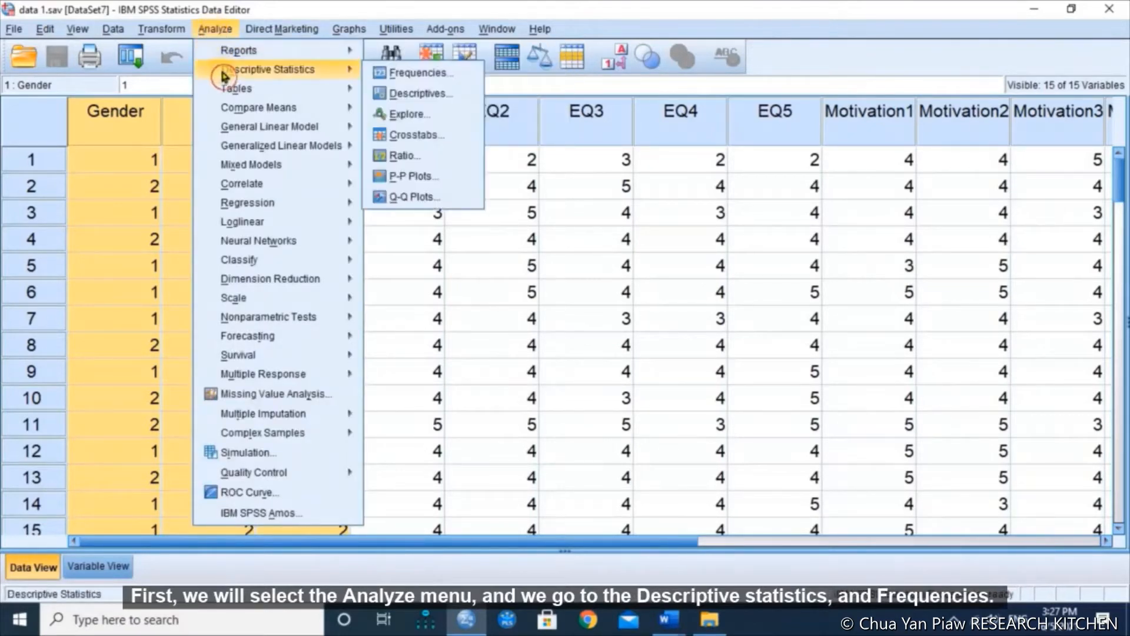
pyautogui.click(401, 74)
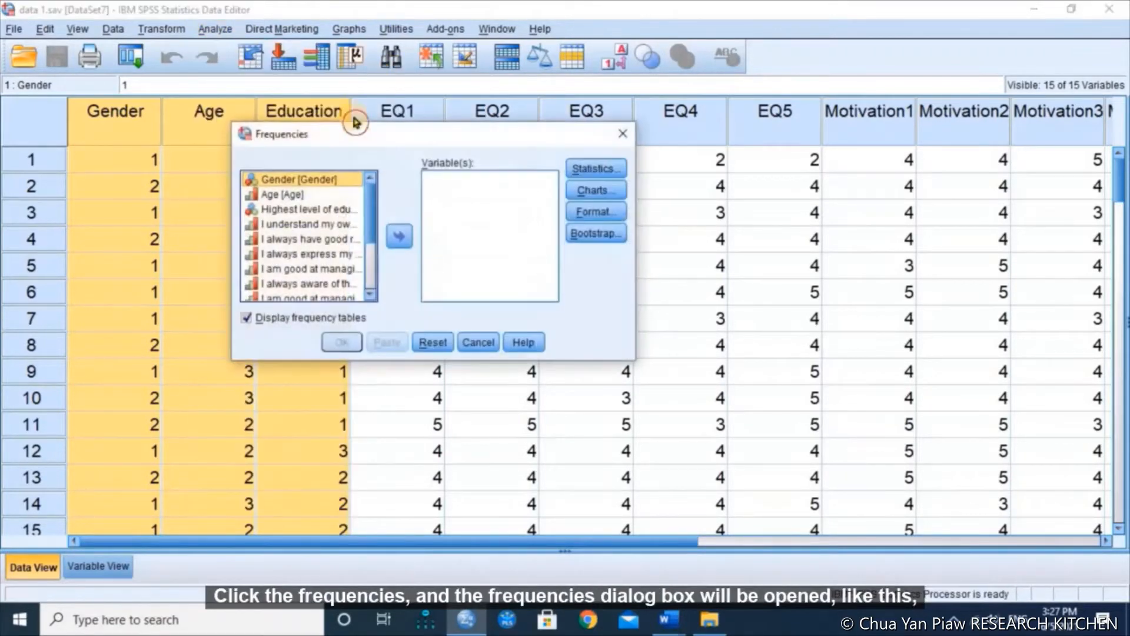
pyautogui.moveTo(363, 135); pyautogui.dragTo(316, 100)
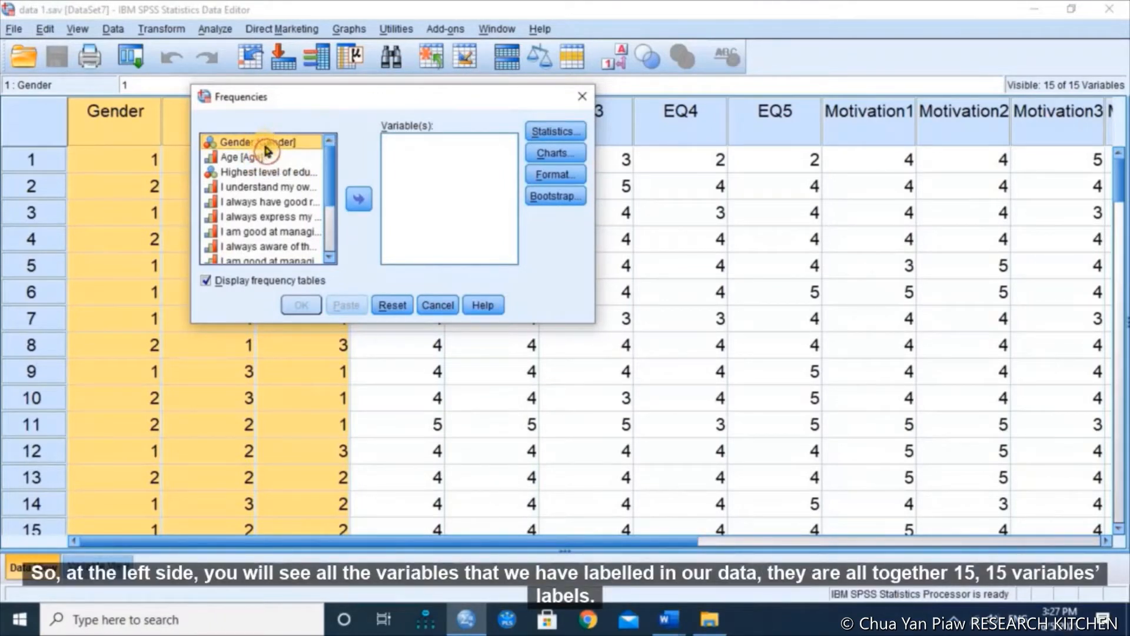
# - Look through the variable labels in the source list, from gender, age and education to the questionnaire items
pyautogui.click(276, 157)
pyautogui.click(265, 172)
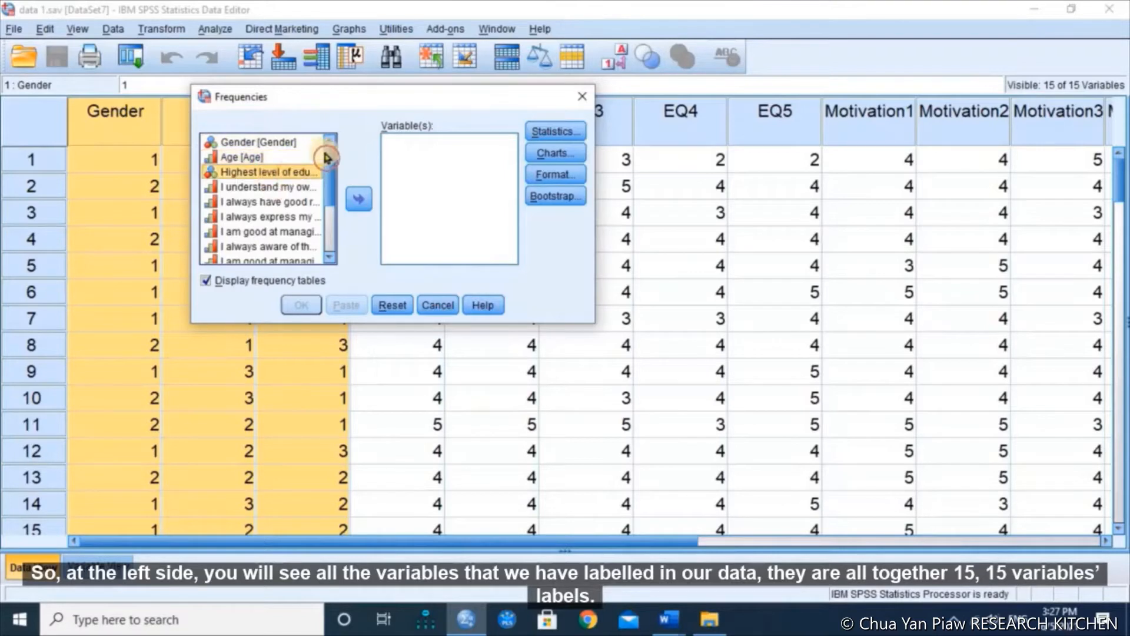
pyautogui.moveTo(330, 164)
pyautogui.mouseDown()
pyautogui.moveTo(331, 245)
pyautogui.moveTo(328, 168)
pyautogui.mouseUp()
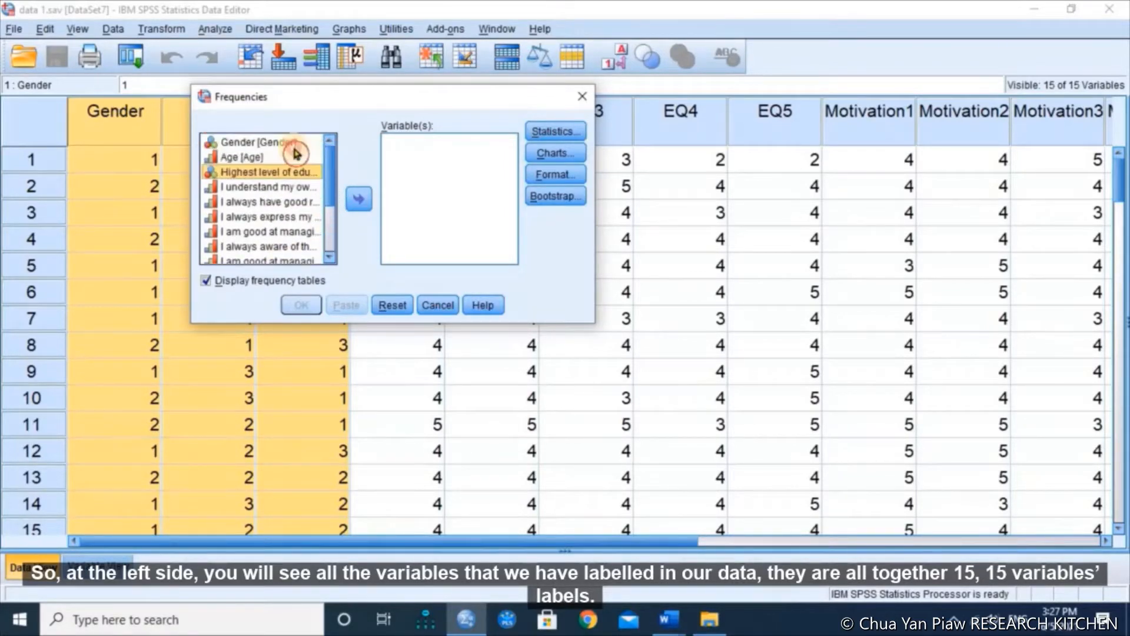
pyautogui.click(258, 143)
pyautogui.click(260, 160)
pyautogui.click(266, 172)
pyautogui.click(269, 186)
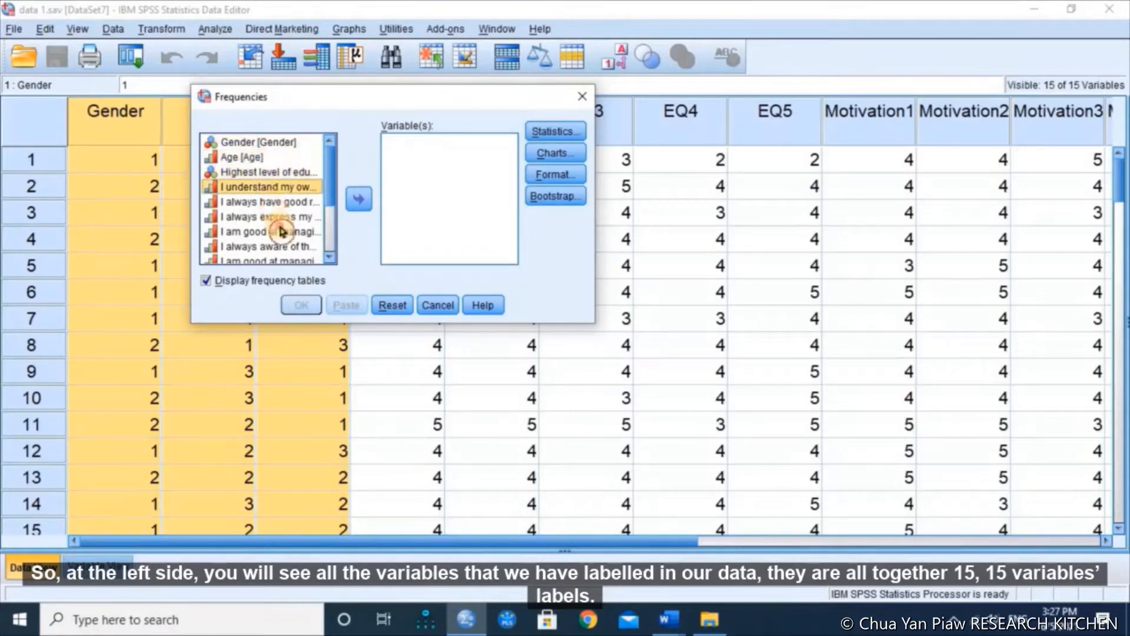
pyautogui.click(275, 231)
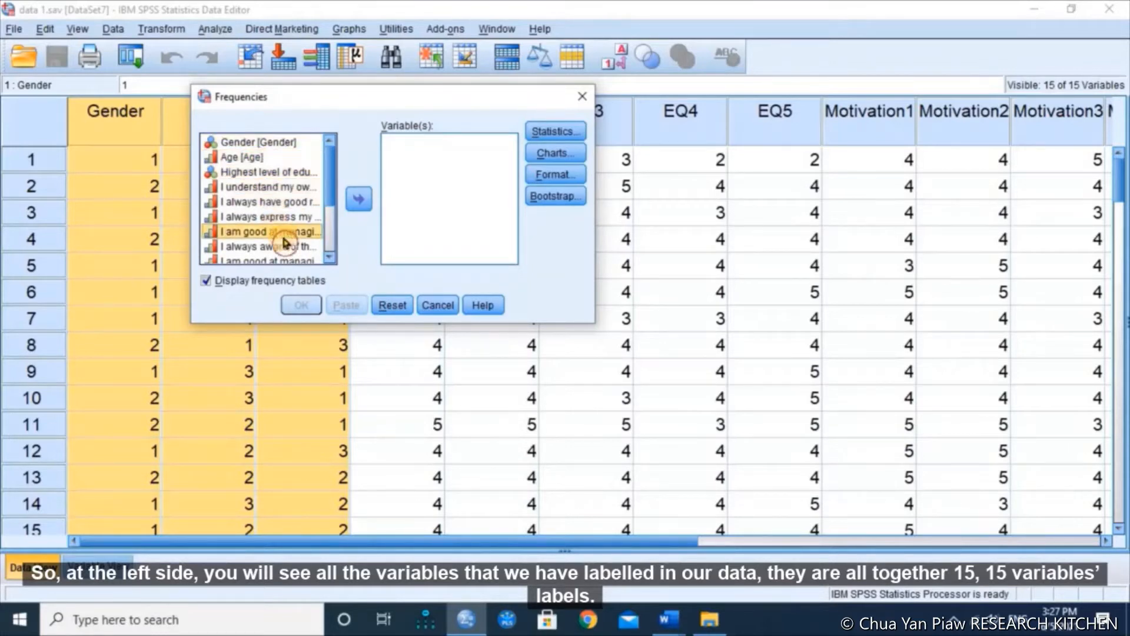
# - Show variable names instead of variable labels in the source list and look through the list
pyautogui.rightClick(266, 177)
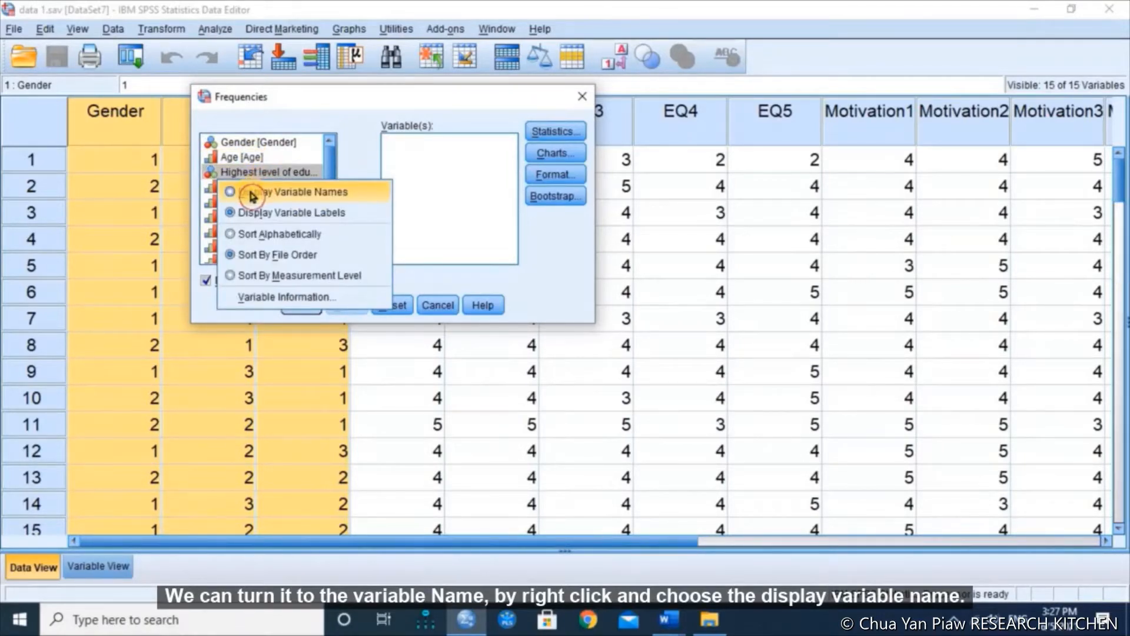
pyautogui.click(251, 194)
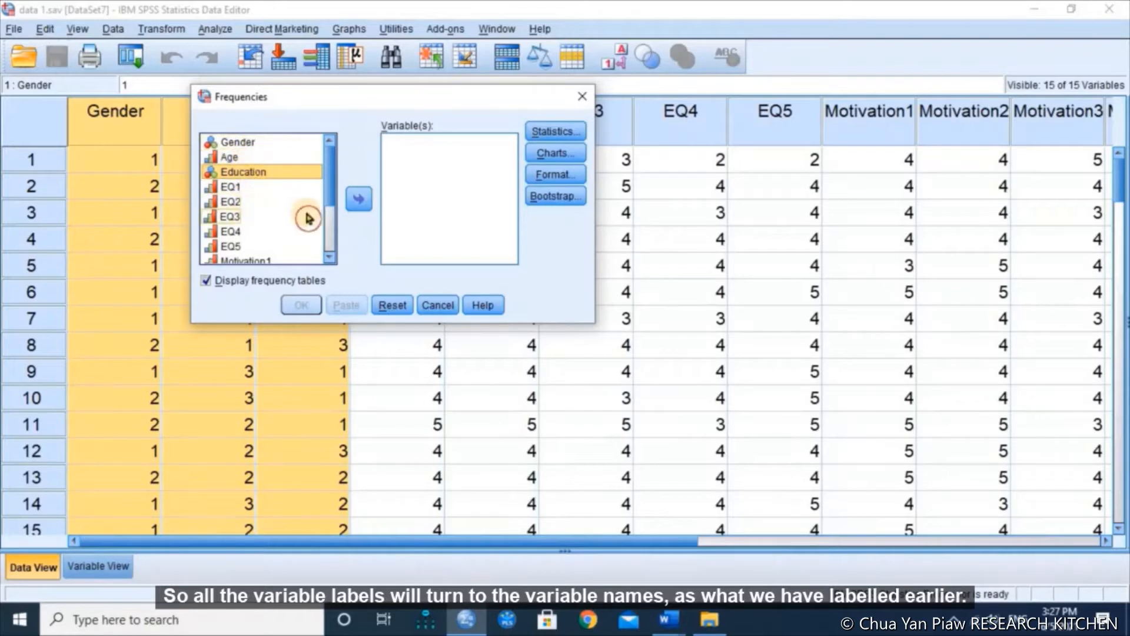
pyautogui.moveTo(338, 184); pyautogui.dragTo(328, 156)
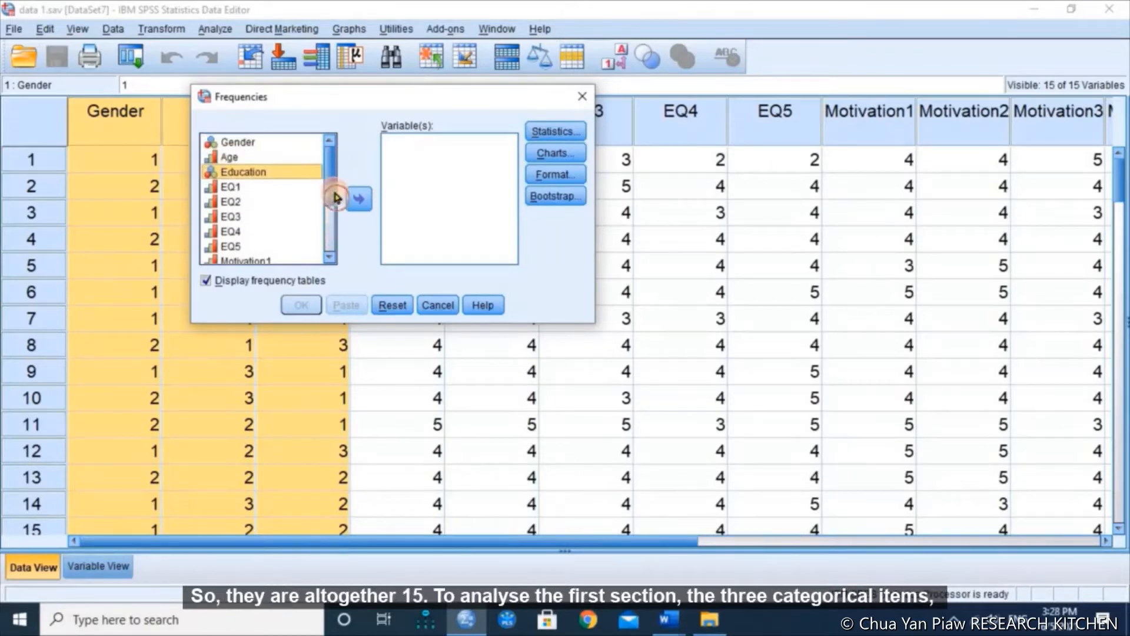
pyautogui.moveTo(336, 198); pyautogui.dragTo(335, 157)
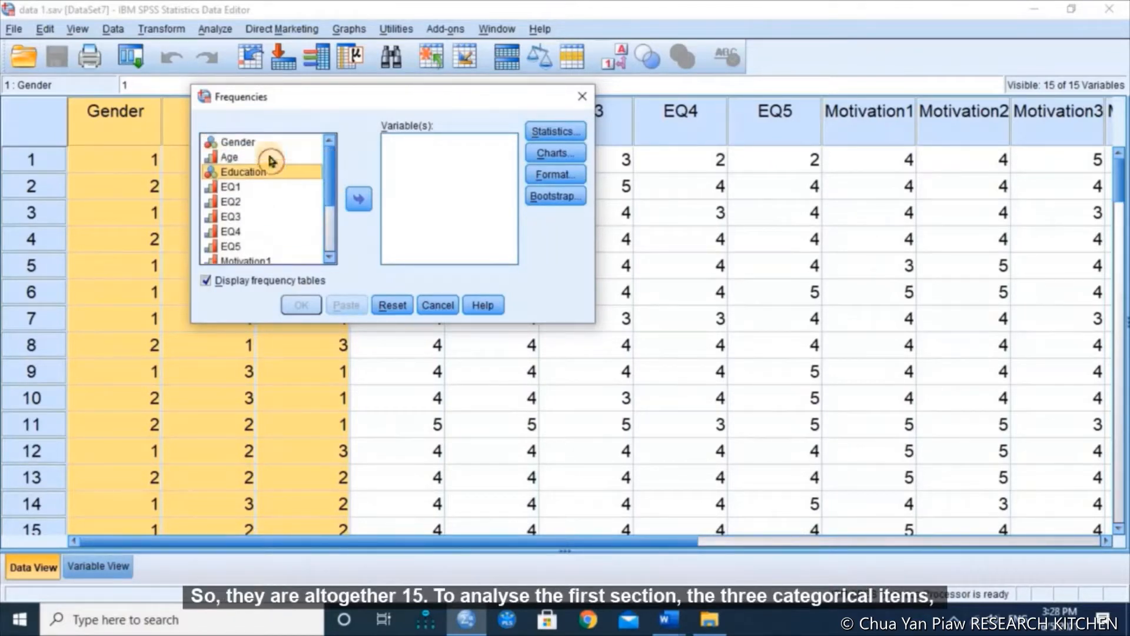
# - Add Gender, Age and Education together to the variables to analyse
pyautogui.click(234, 144)
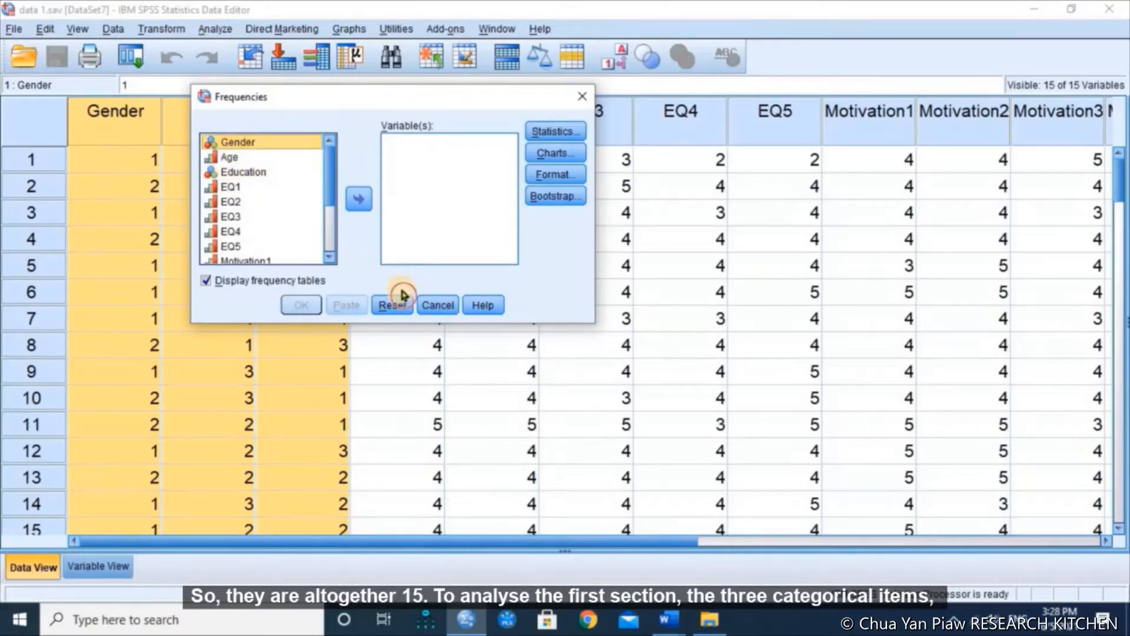
pyautogui.hotkey('shift', 'Down')
pyautogui.hotkey('shift', 'Down')
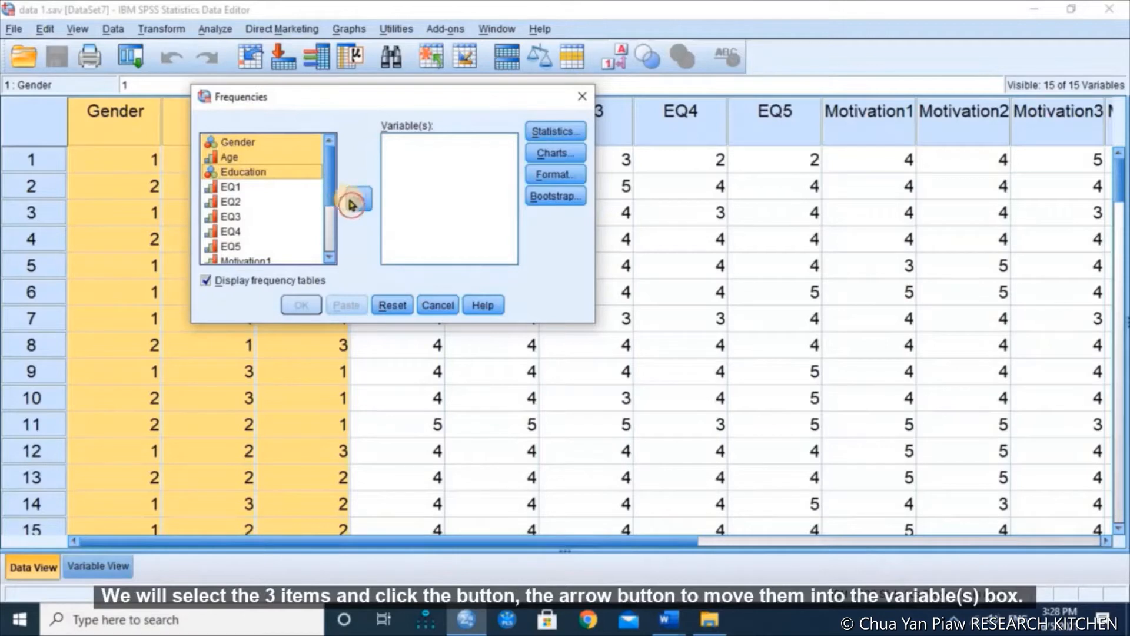
pyautogui.click(357, 202)
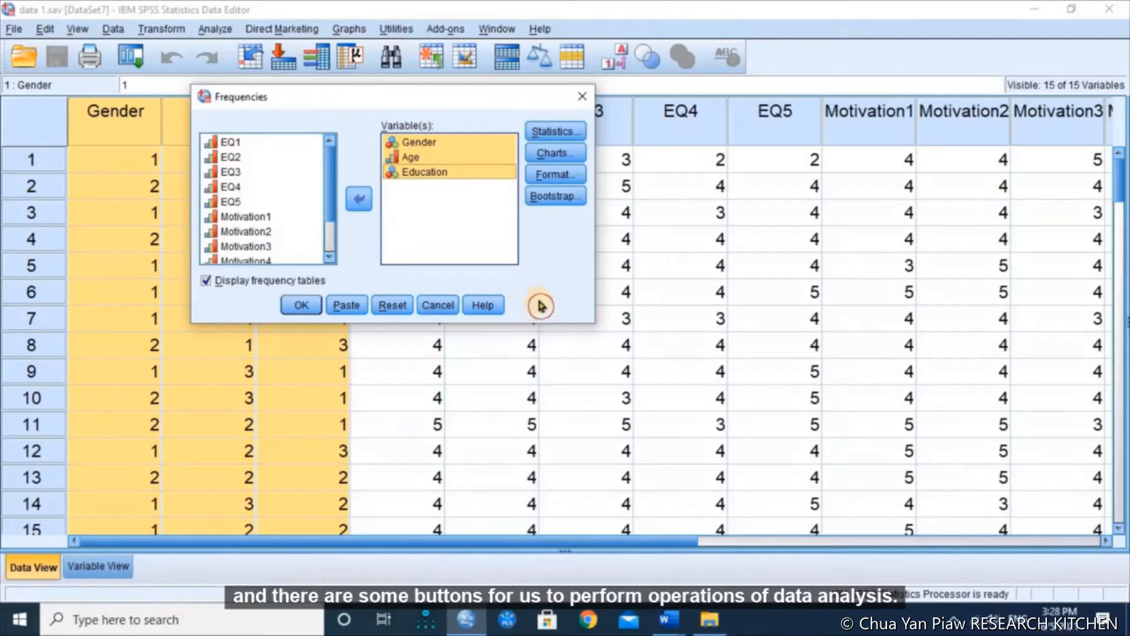
# - Leave all optional statistics unselected and set the chart type of the frequency analysis to Bar charts
pyautogui.click(571, 138)
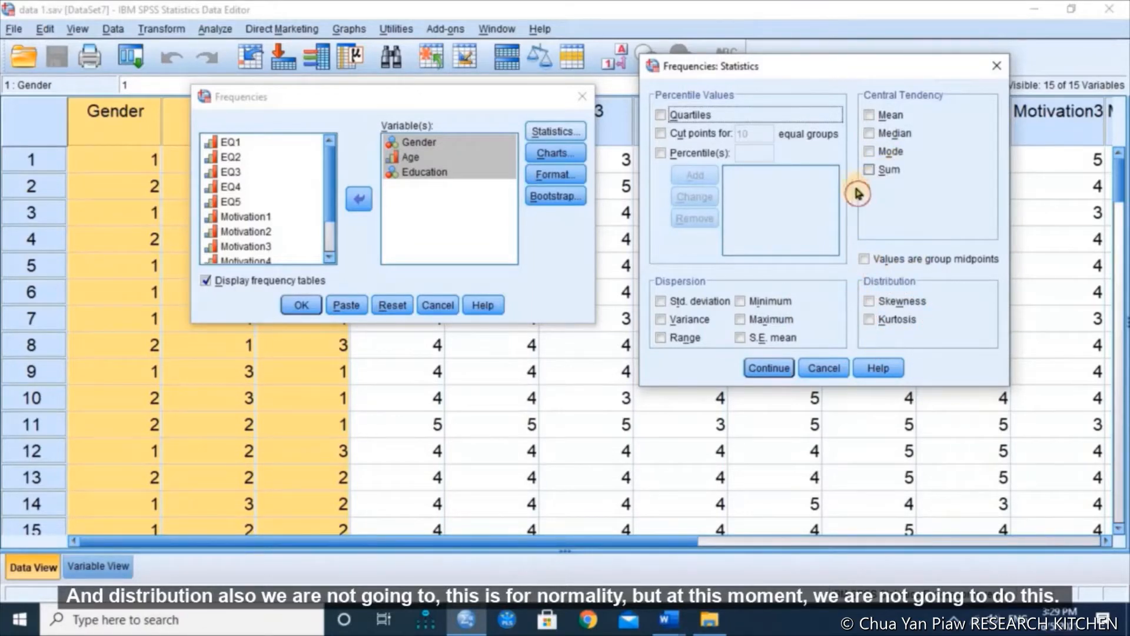
pyautogui.click(762, 368)
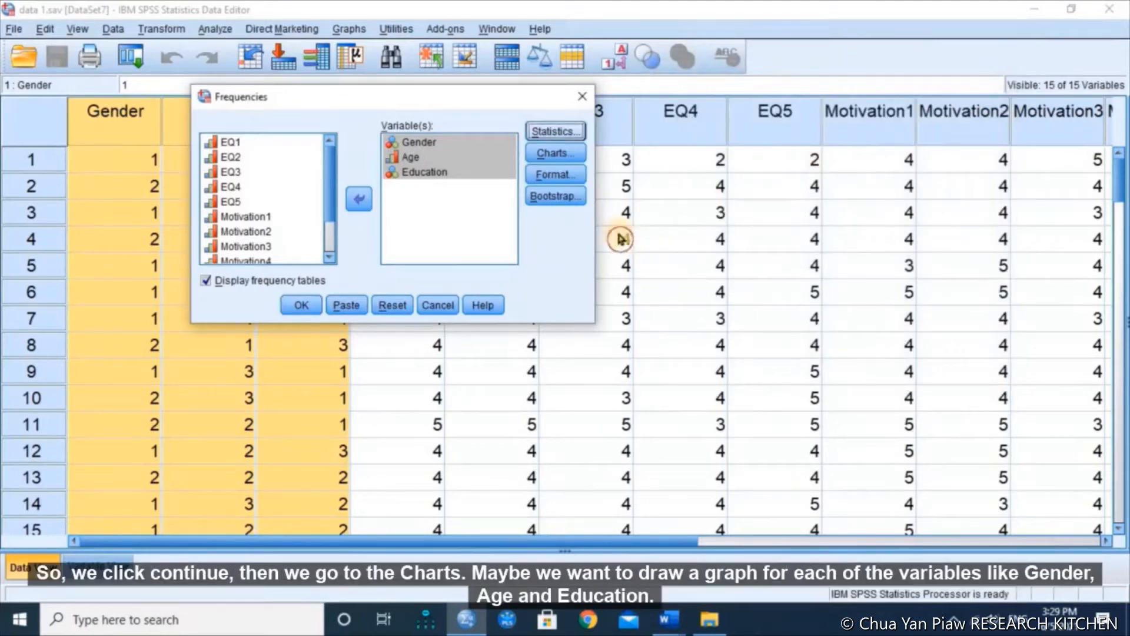
pyautogui.click(560, 154)
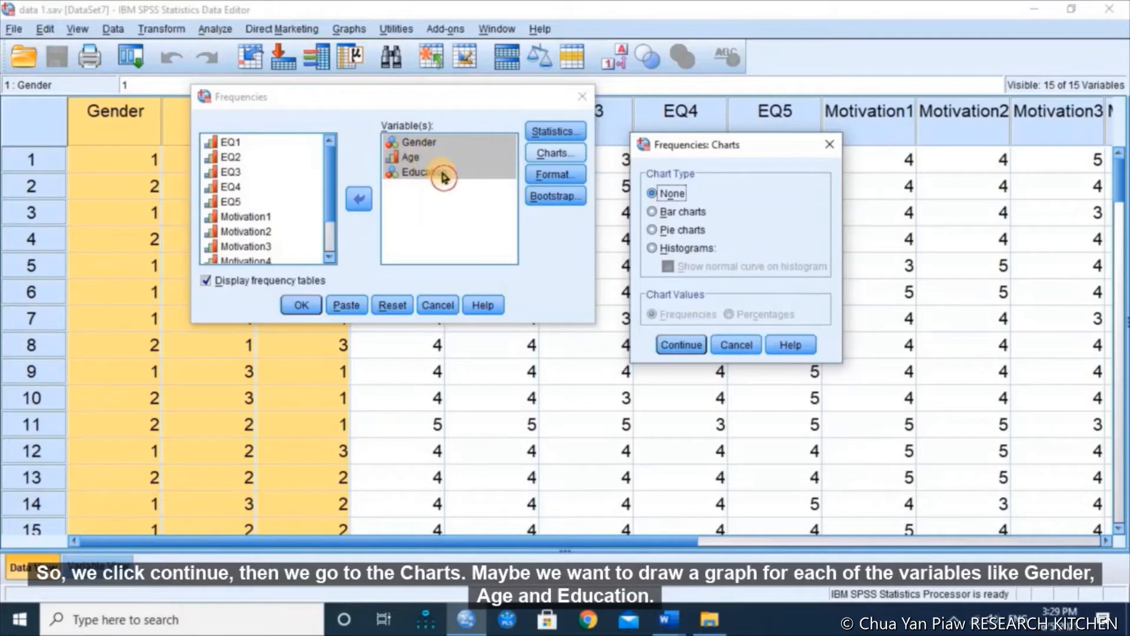
pyautogui.click(658, 213)
pyautogui.click(651, 231)
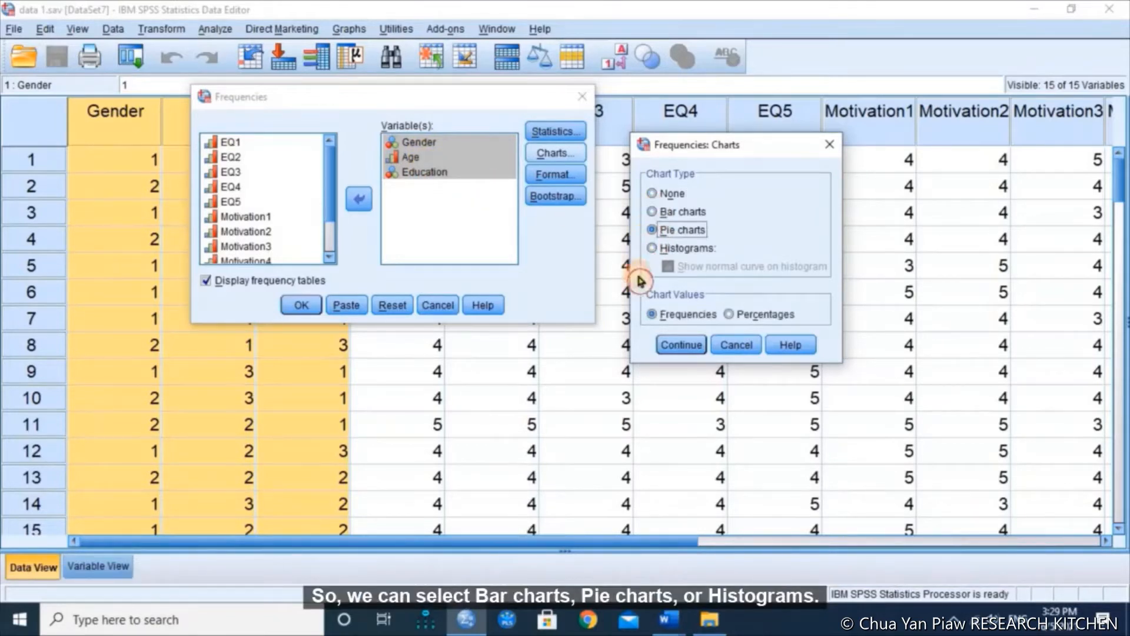
pyautogui.click(650, 250)
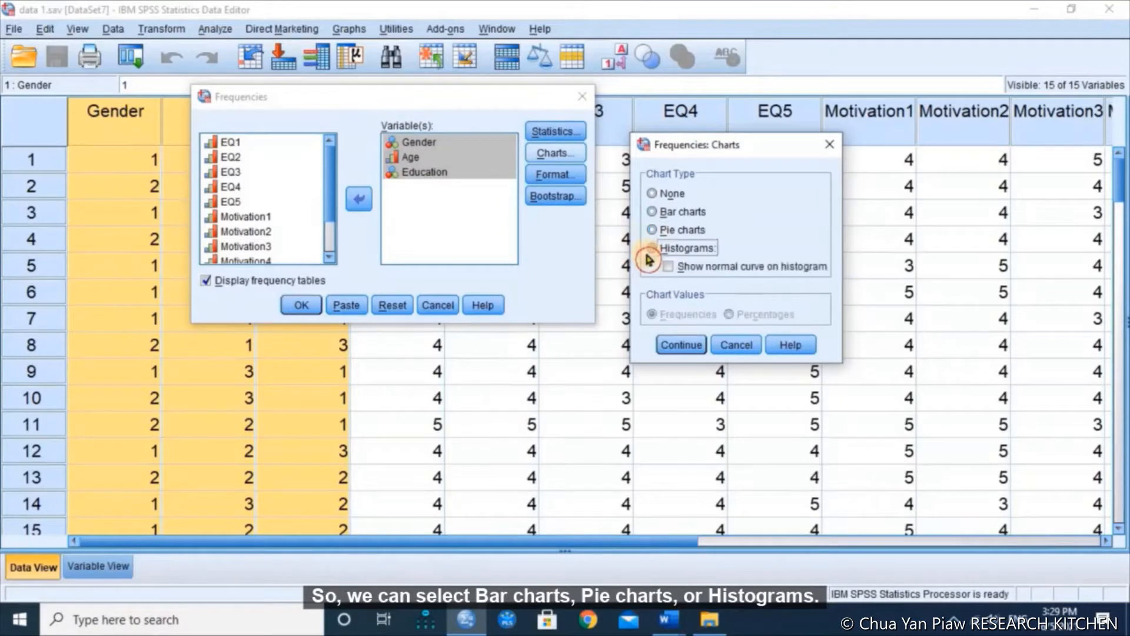
pyautogui.click(653, 214)
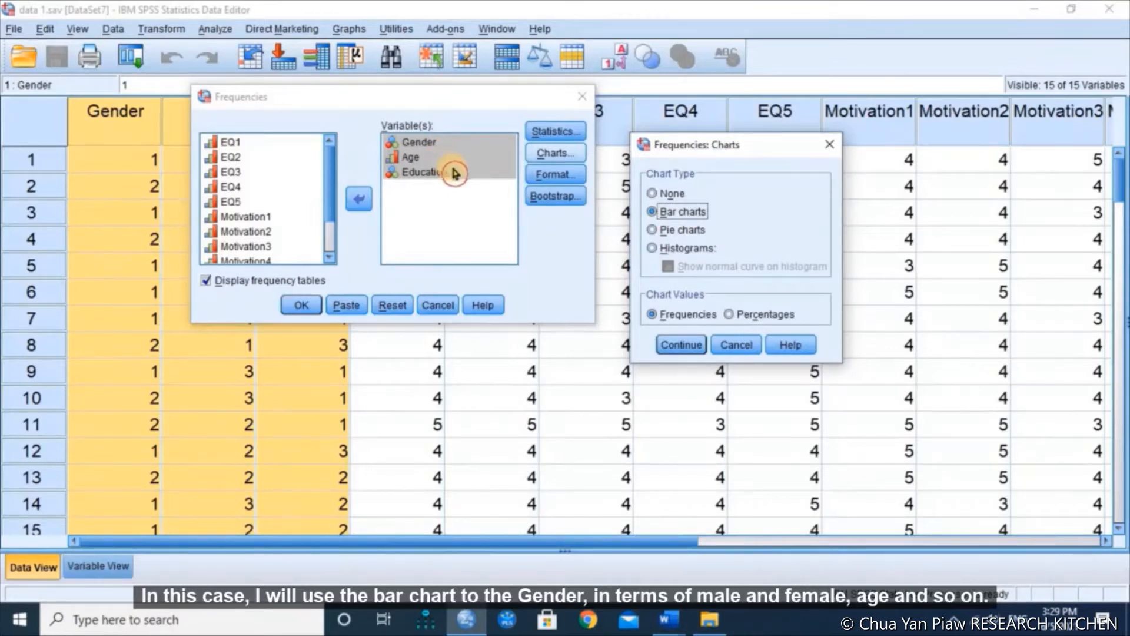
pyautogui.click(682, 345)
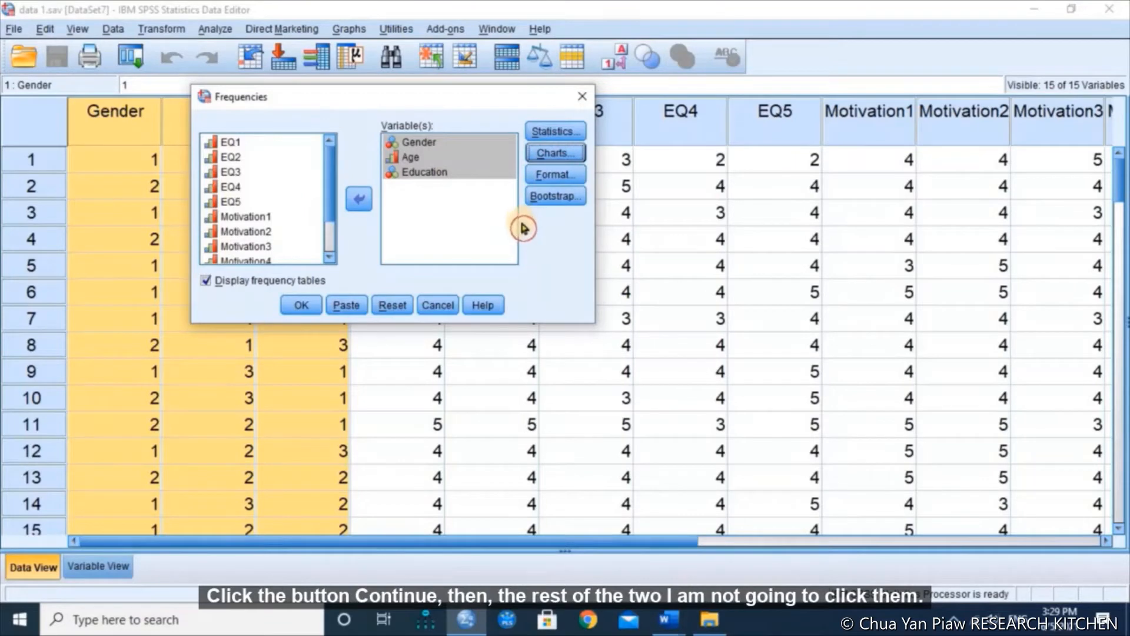
# - Run the frequency analysis, maximize its output window and check valid and missing cases in the Statistics table
pyautogui.click(291, 309)
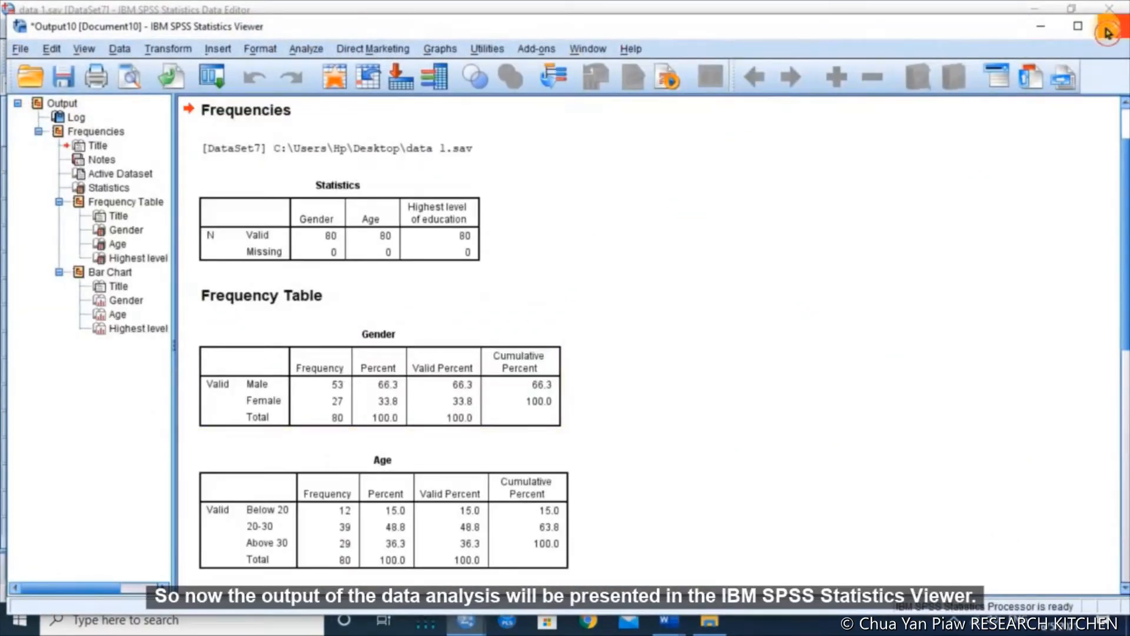
pyautogui.click(1078, 25)
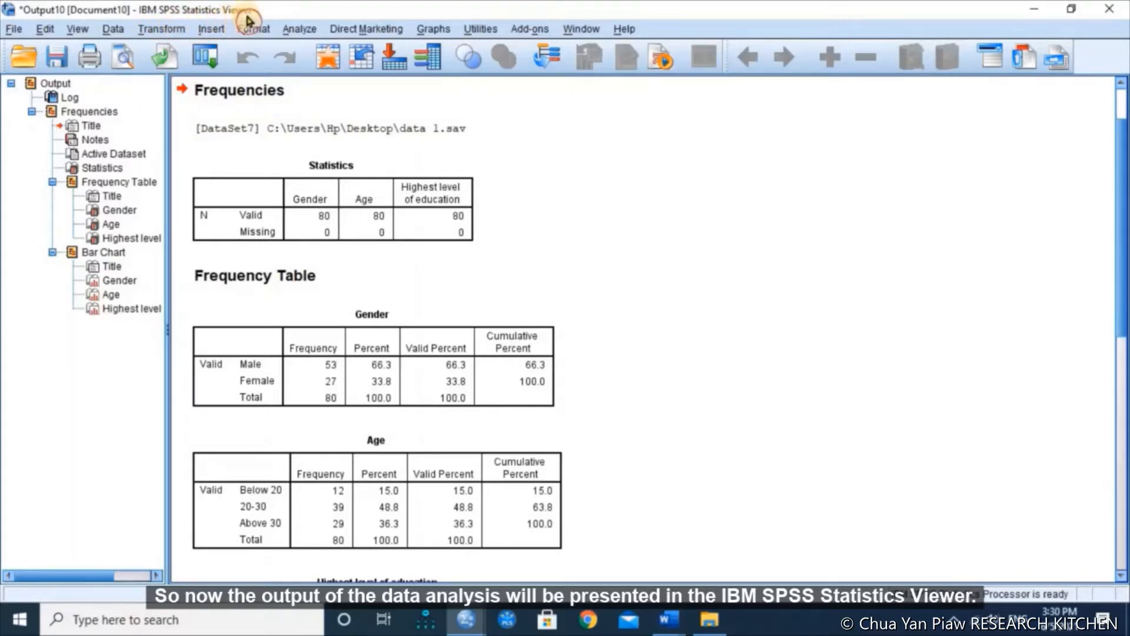
pyautogui.click(339, 211)
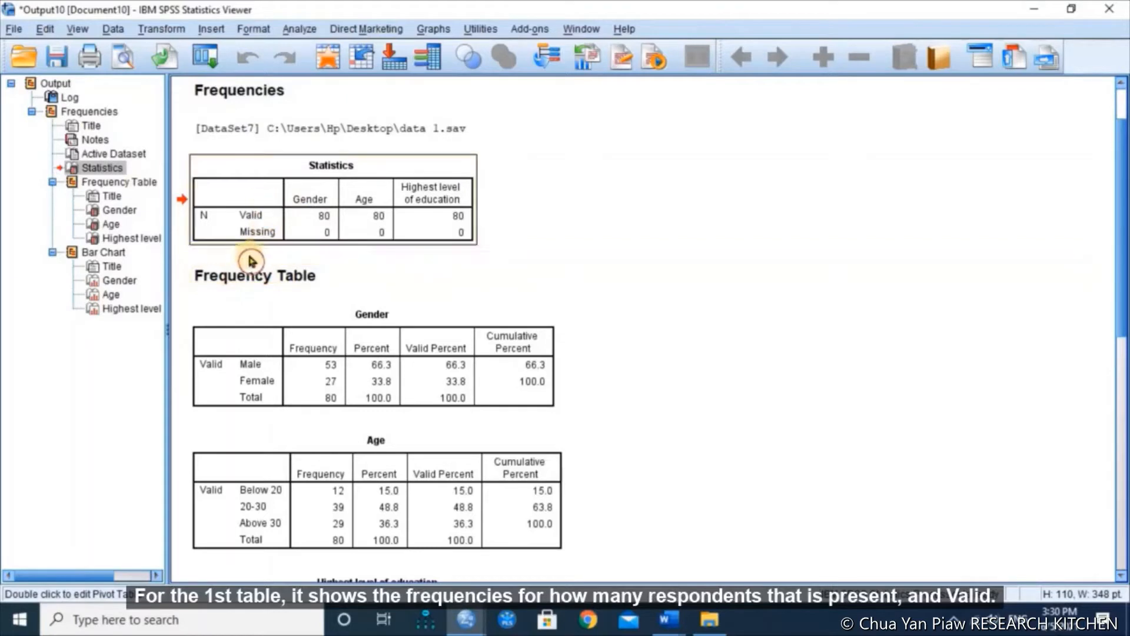
pyautogui.doubleClick(219, 225)
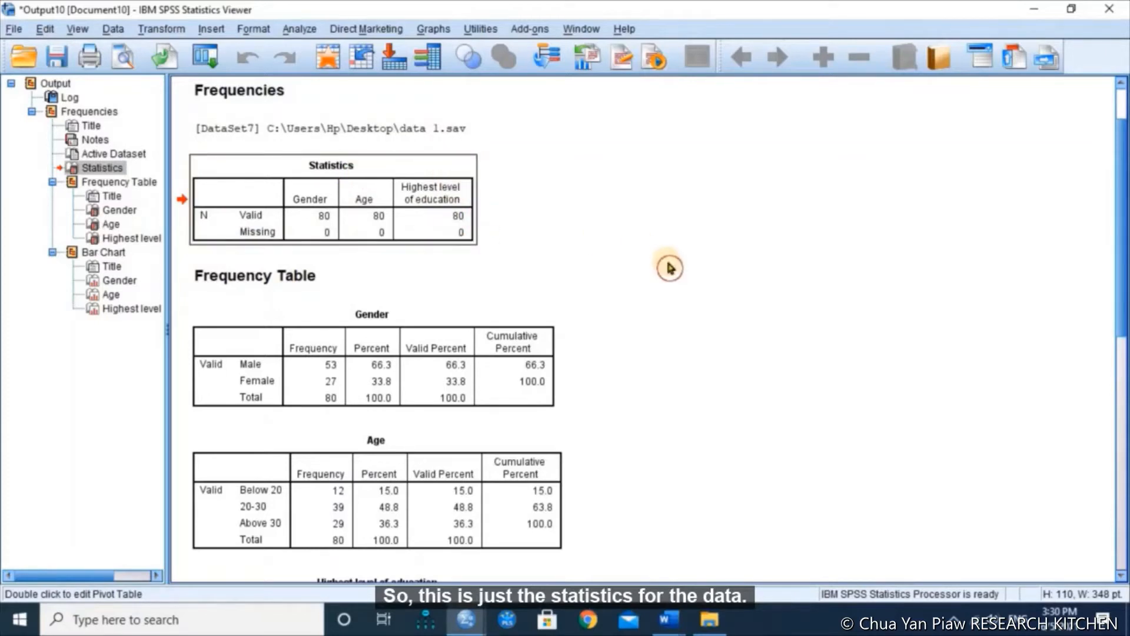
# - Activate the Gender frequency table for editing and examine the frequencies and percentages for male, female and total
pyautogui.scroll(-3, 665, 253)
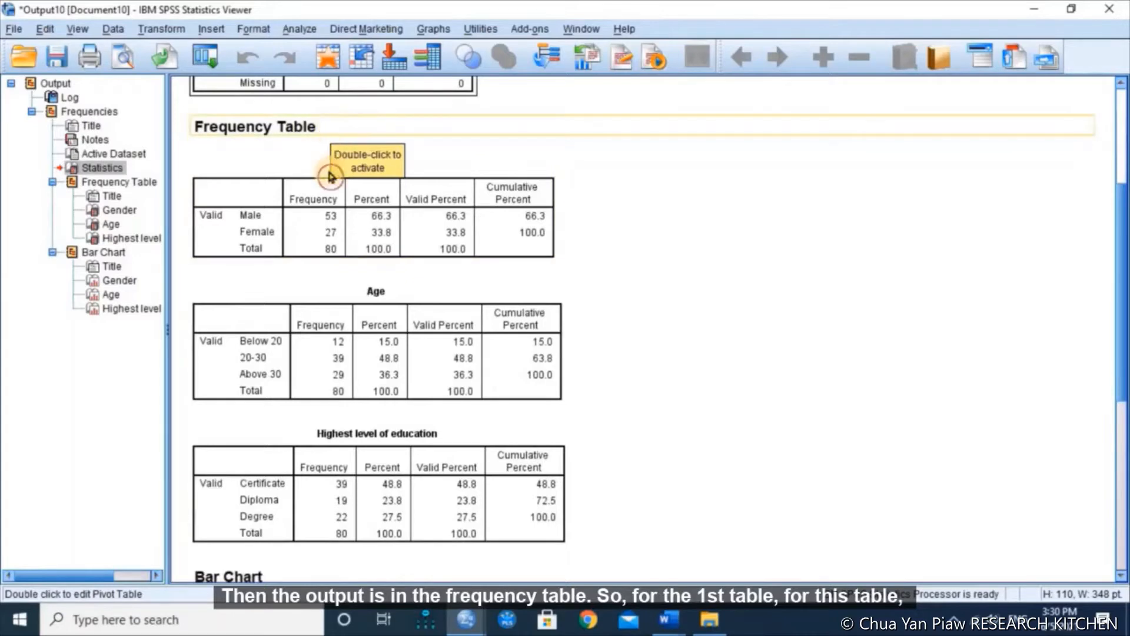
pyautogui.doubleClick(266, 195)
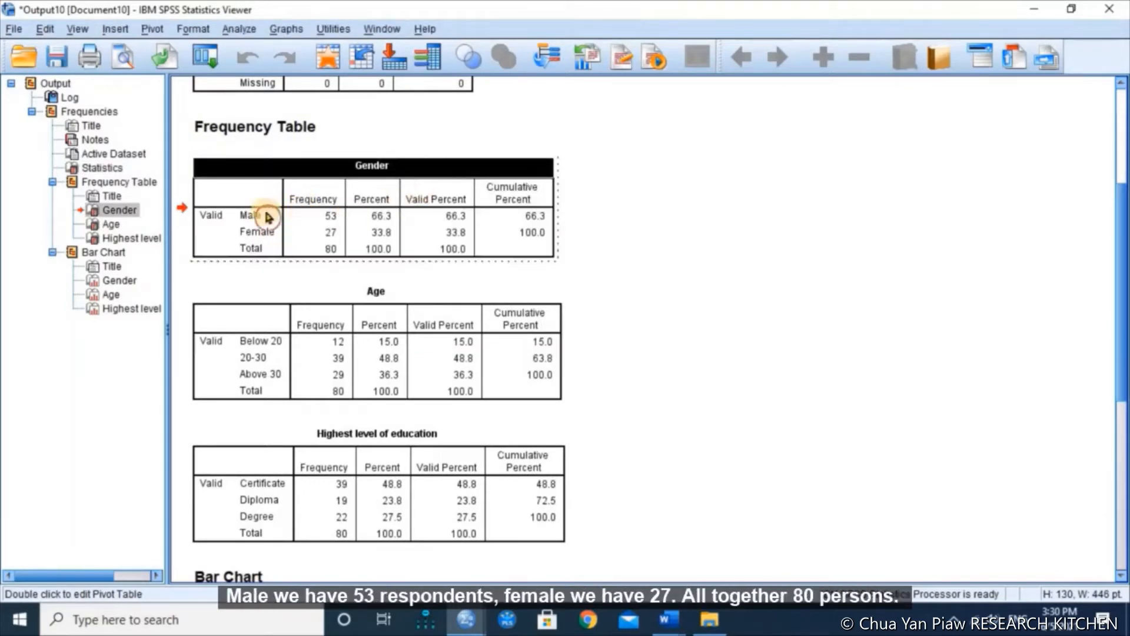
pyautogui.click(327, 219)
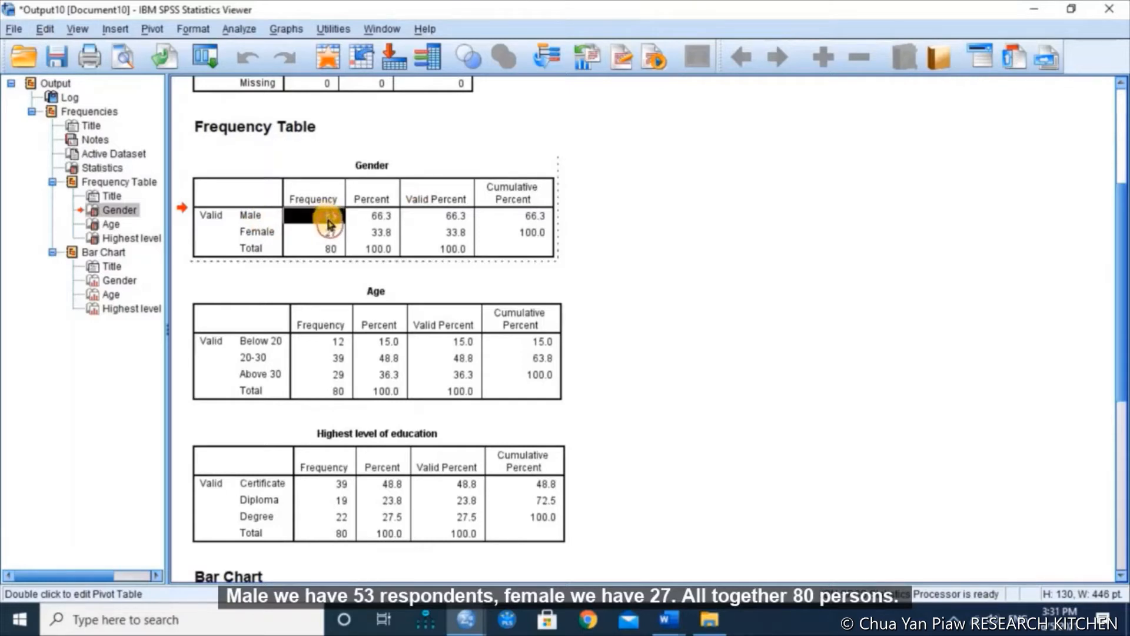
pyautogui.click(254, 232)
pyautogui.click(327, 239)
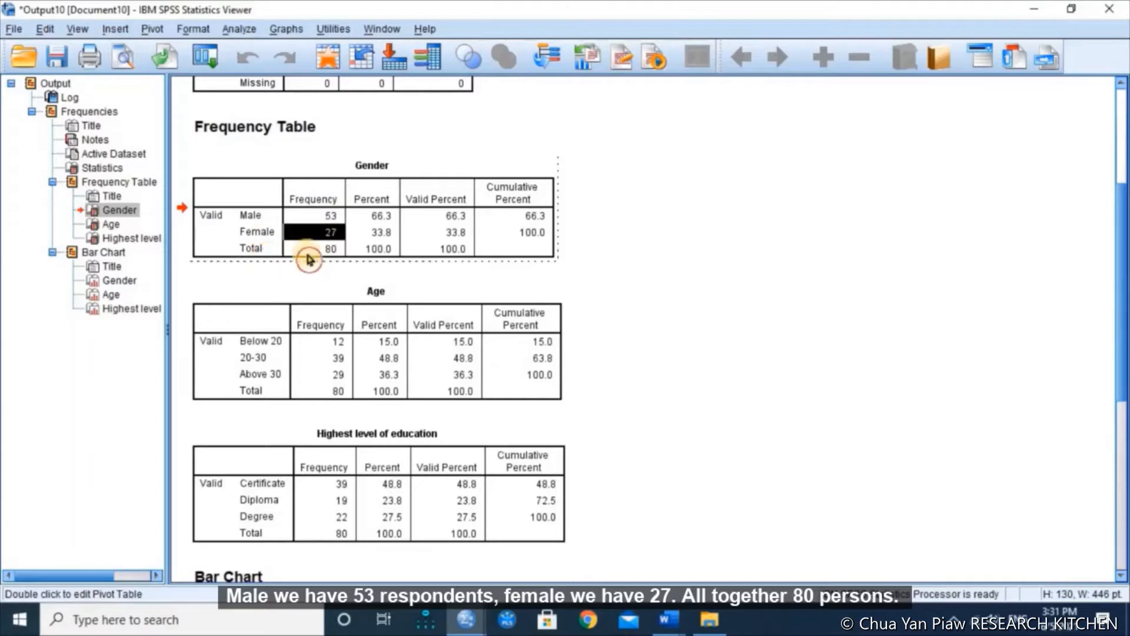
pyautogui.click(336, 252)
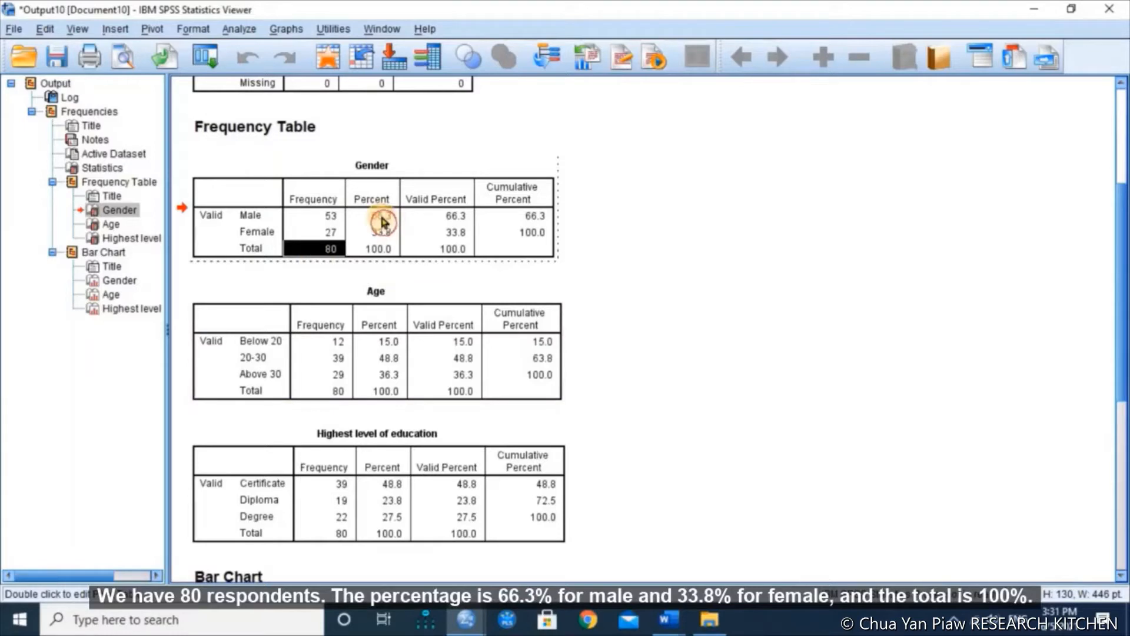
pyautogui.click(383, 222)
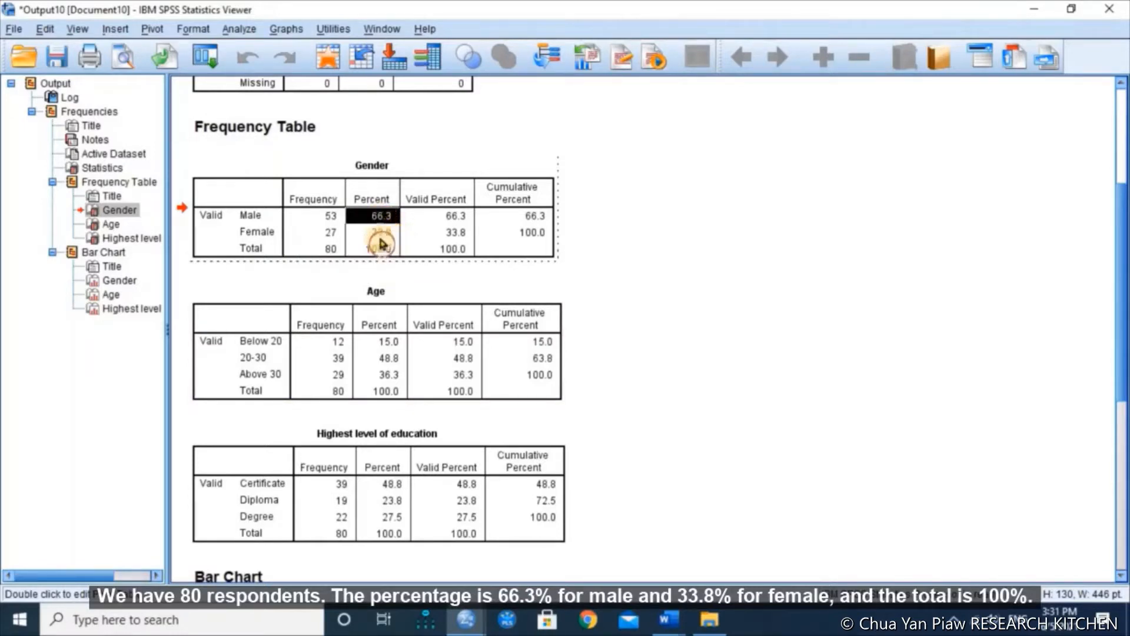
pyautogui.click(382, 235)
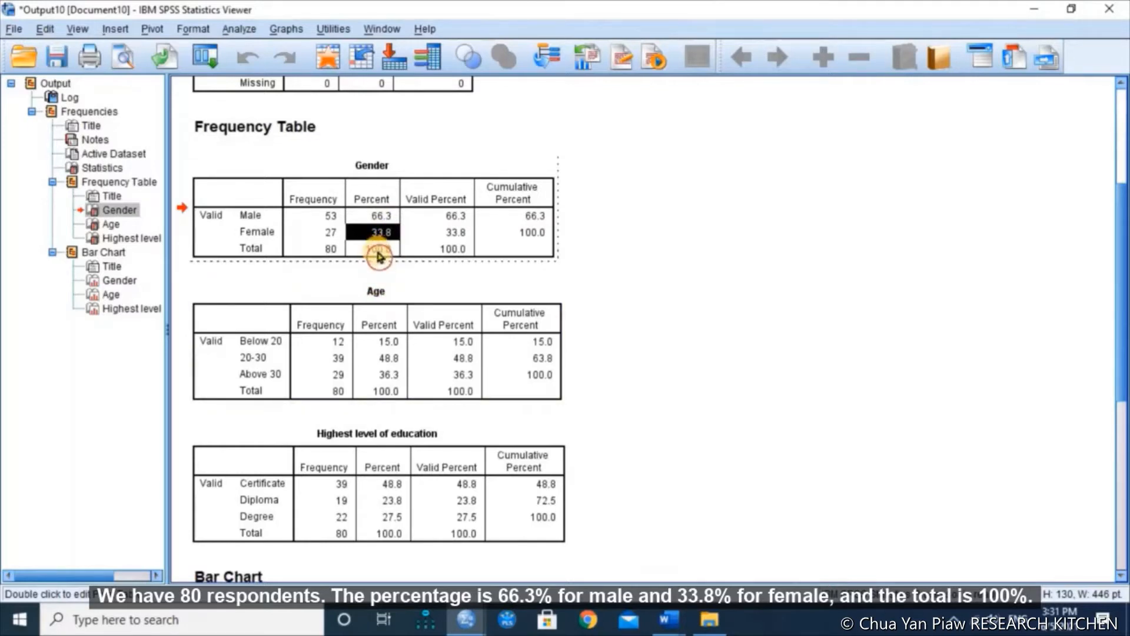
pyautogui.click(379, 252)
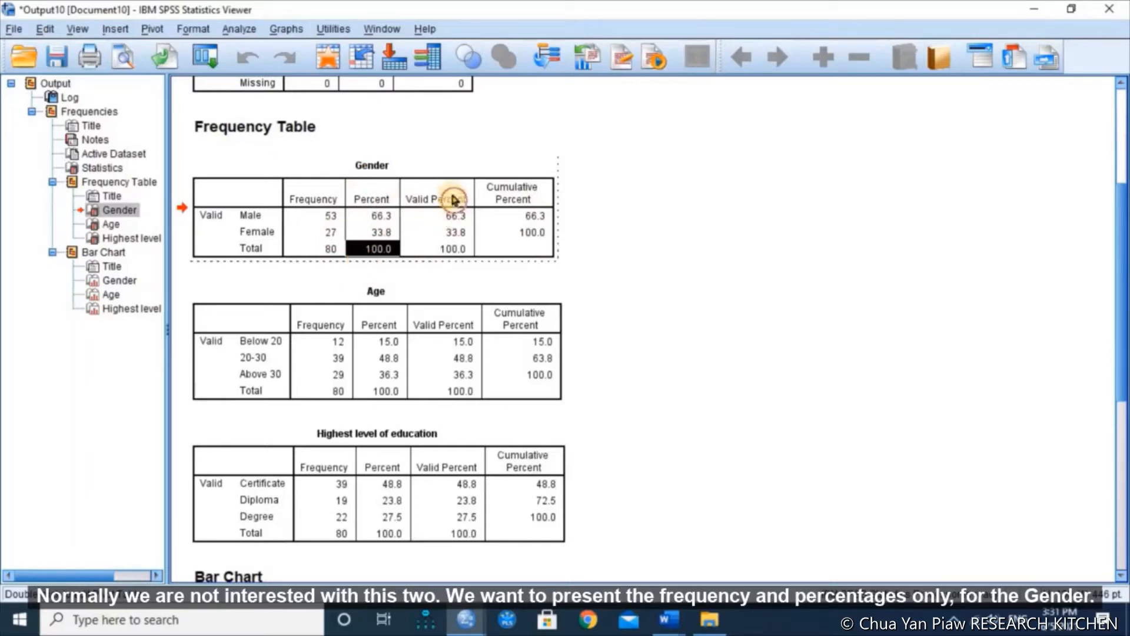
# - Delete the Valid Percent and Cumulative Percent columns from the Gender and Age frequency tables
pyautogui.moveTo(447, 194); pyautogui.dragTo(538, 253)
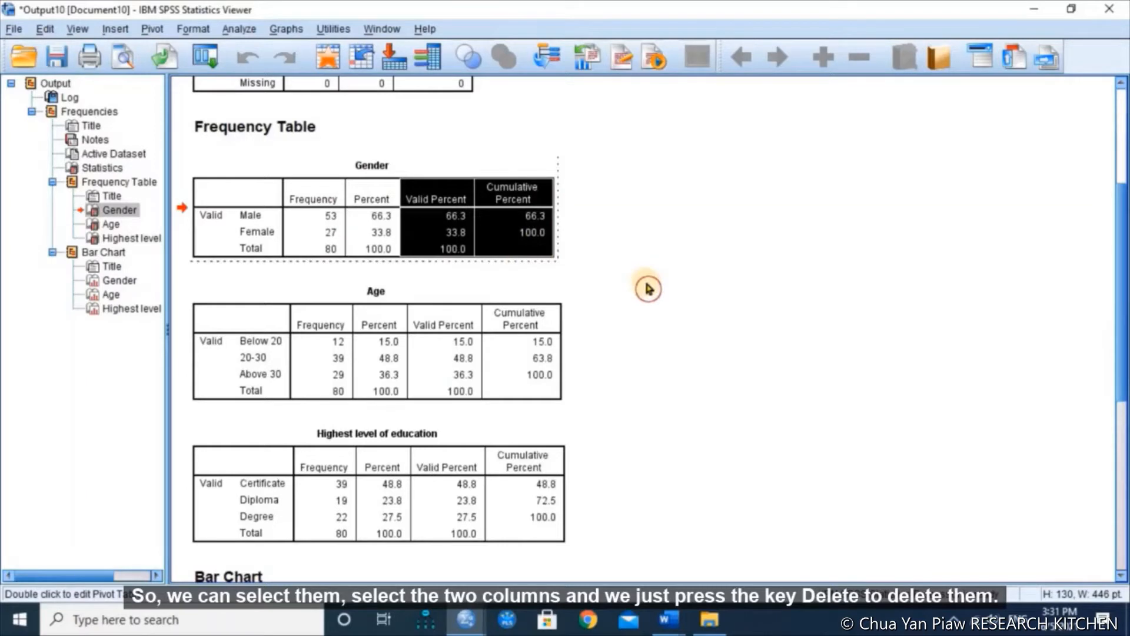
pyautogui.press('Delete')
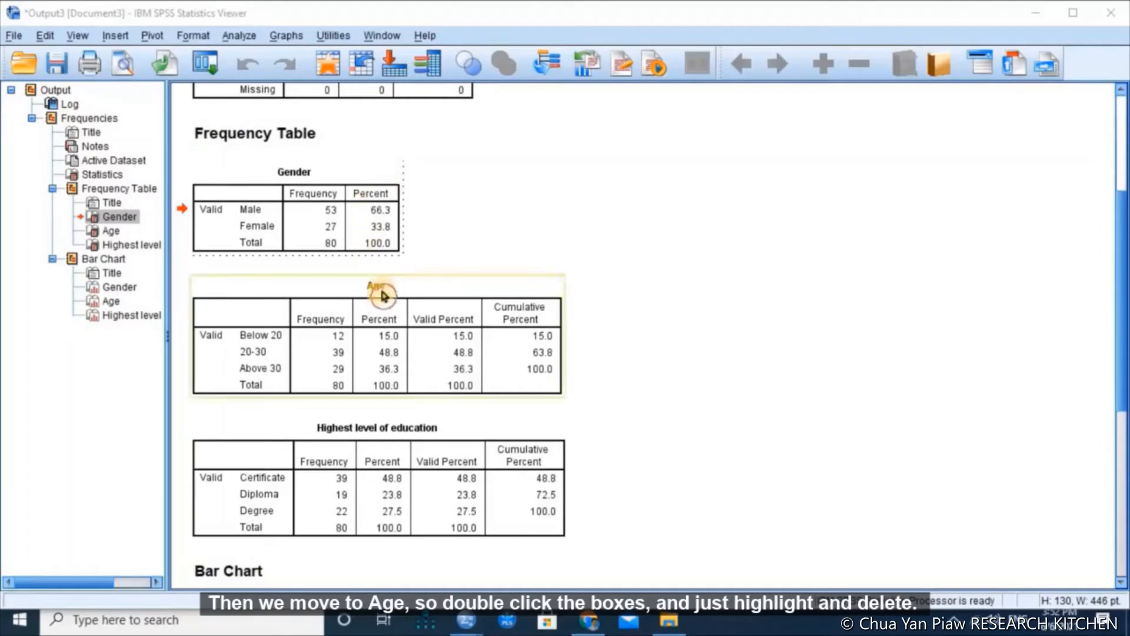
pyautogui.doubleClick(443, 294)
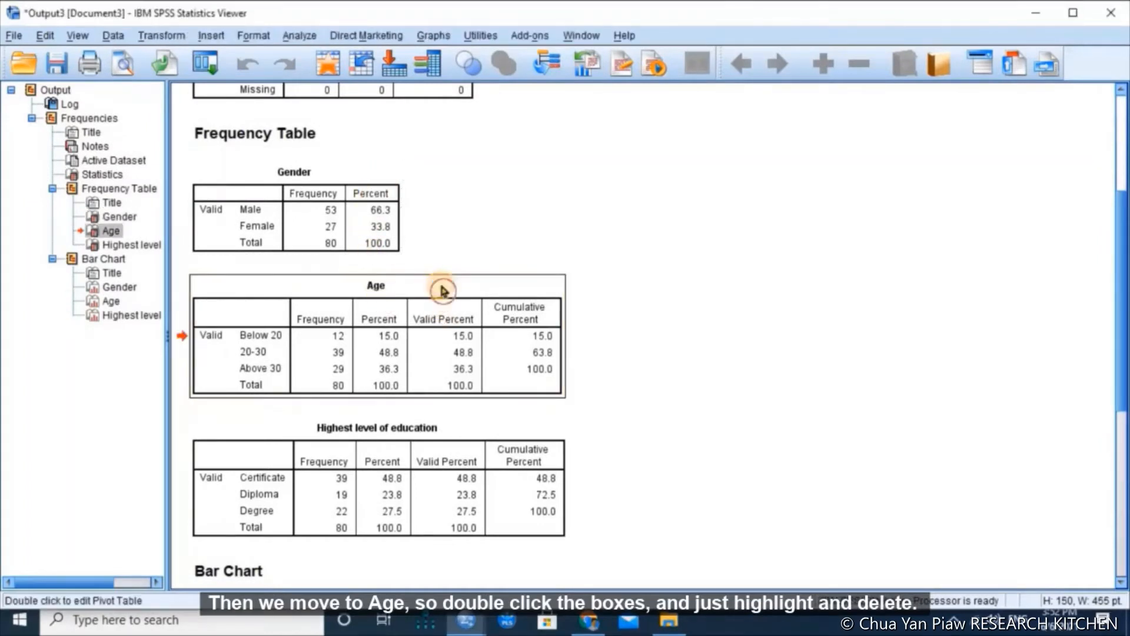
pyautogui.moveTo(443, 311); pyautogui.dragTo(522, 389)
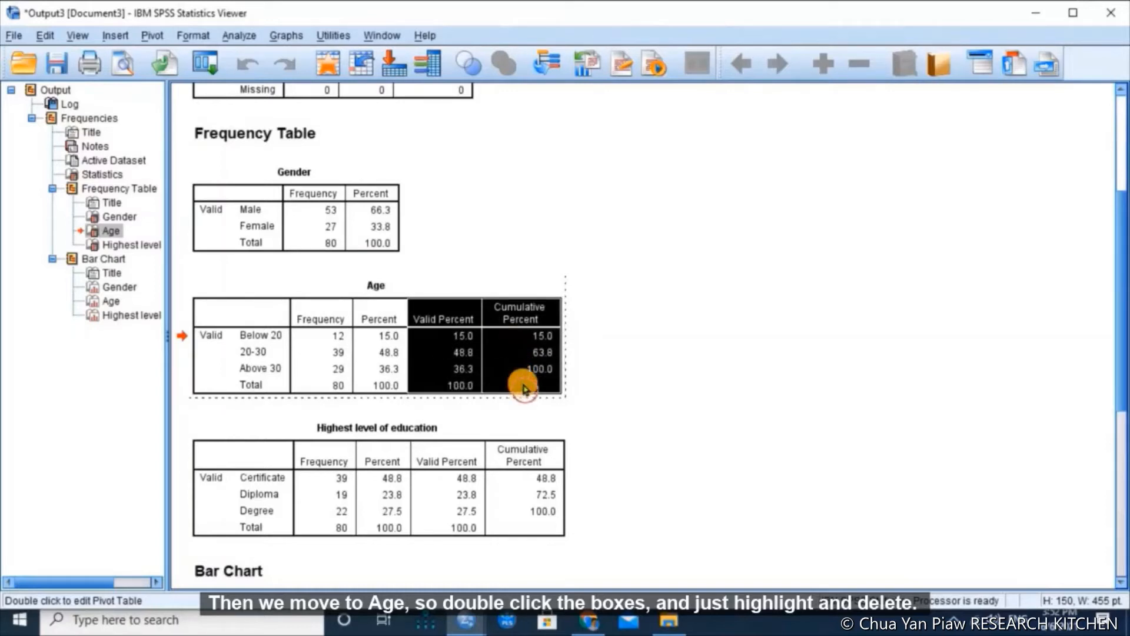
pyautogui.press('Delete')
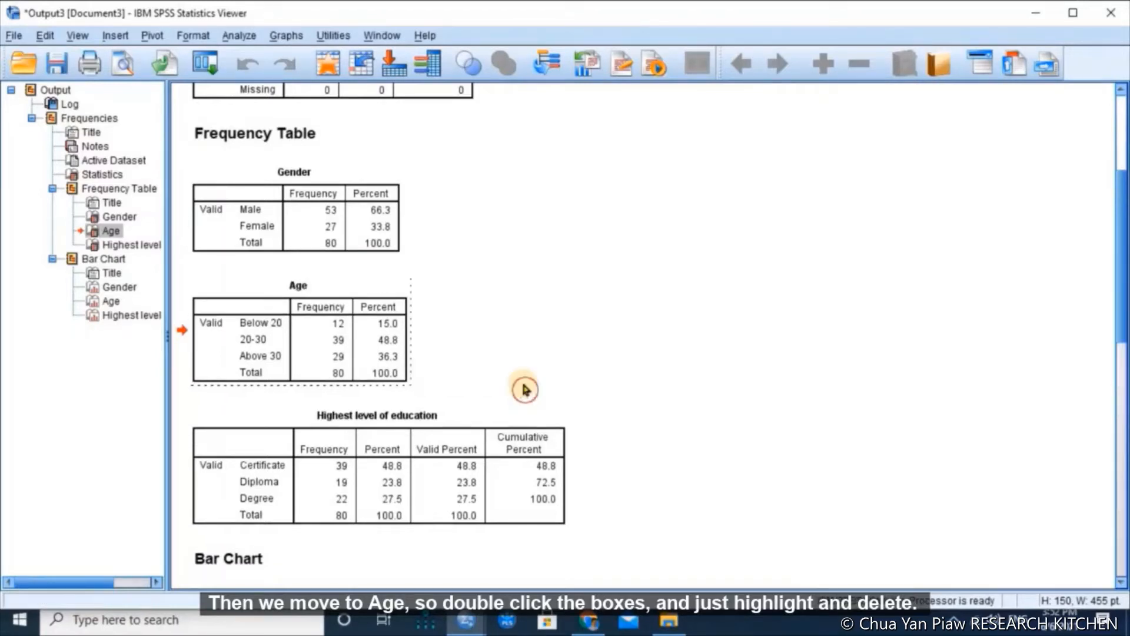
# - Remove the Valid Percent and Cumulative Percent columns from the Highest level of education frequency table
pyautogui.doubleClick(452, 443)
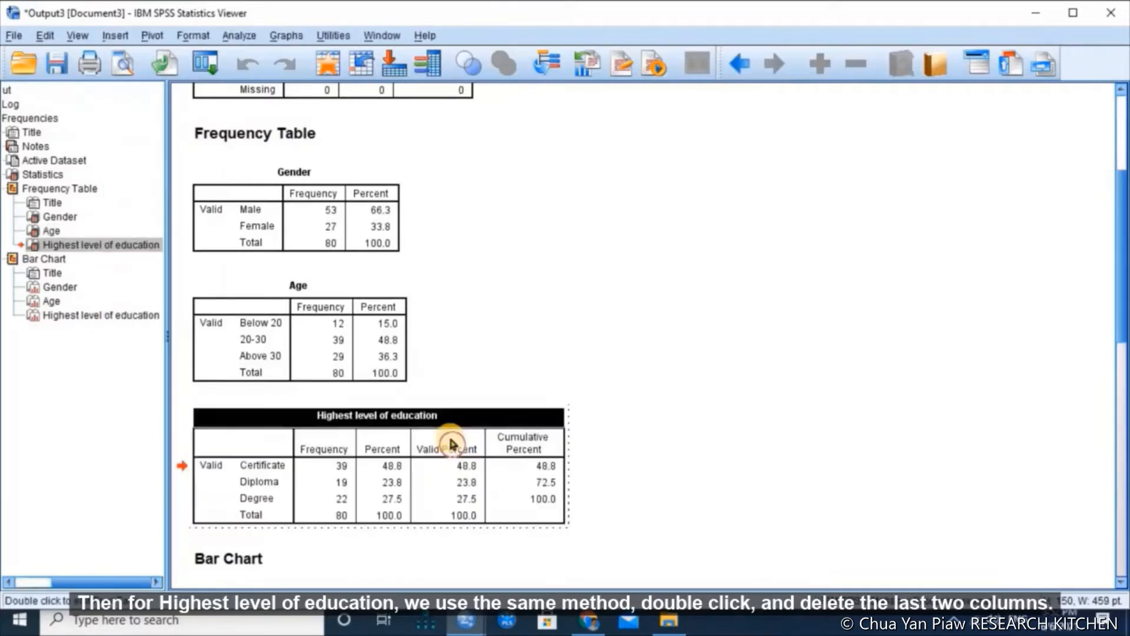
pyautogui.moveTo(452, 443); pyautogui.dragTo(523, 517)
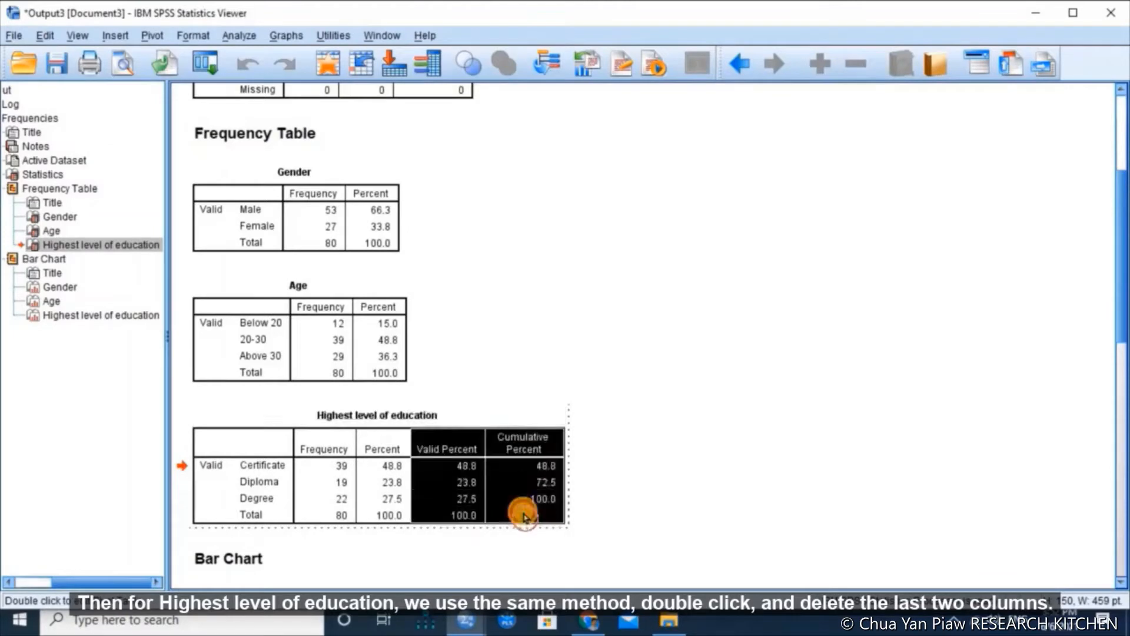
pyautogui.press('Delete')
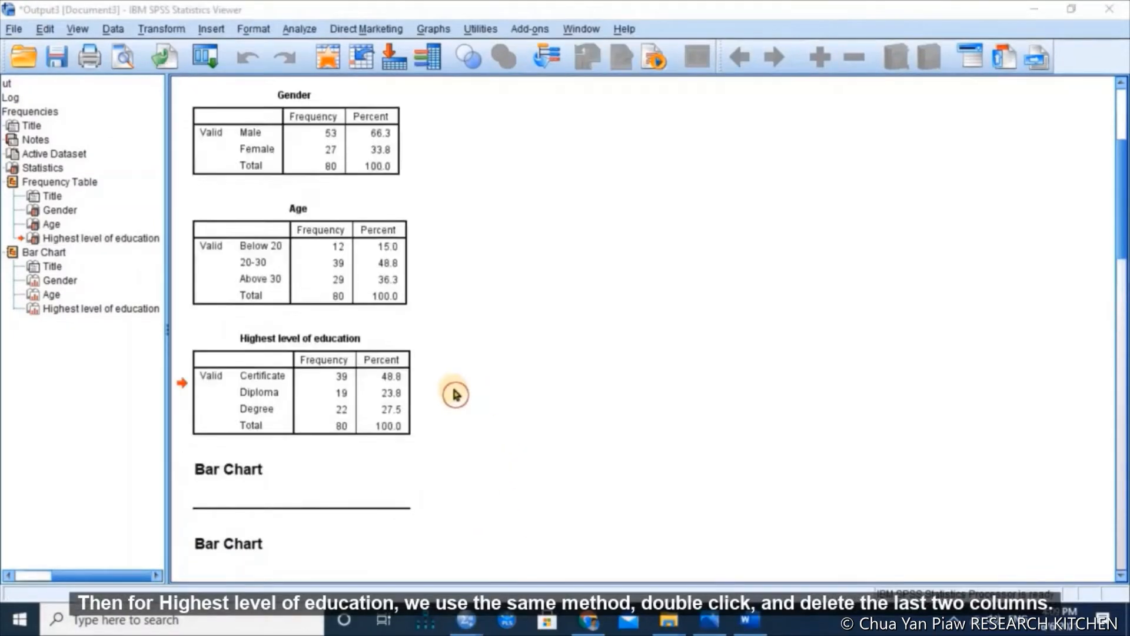
# - Add frequency data labels to the Male and Female bars of the Gender bar chart and close the chart editor
pyautogui.scroll(-10, 454, 391)
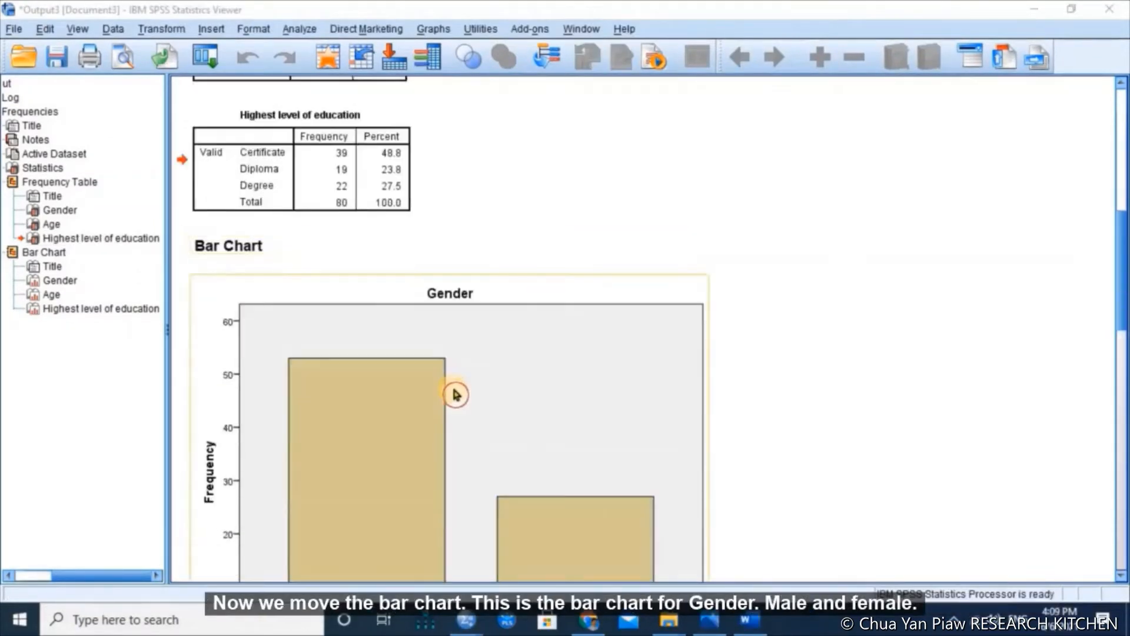
pyautogui.scroll(-2, 454, 394)
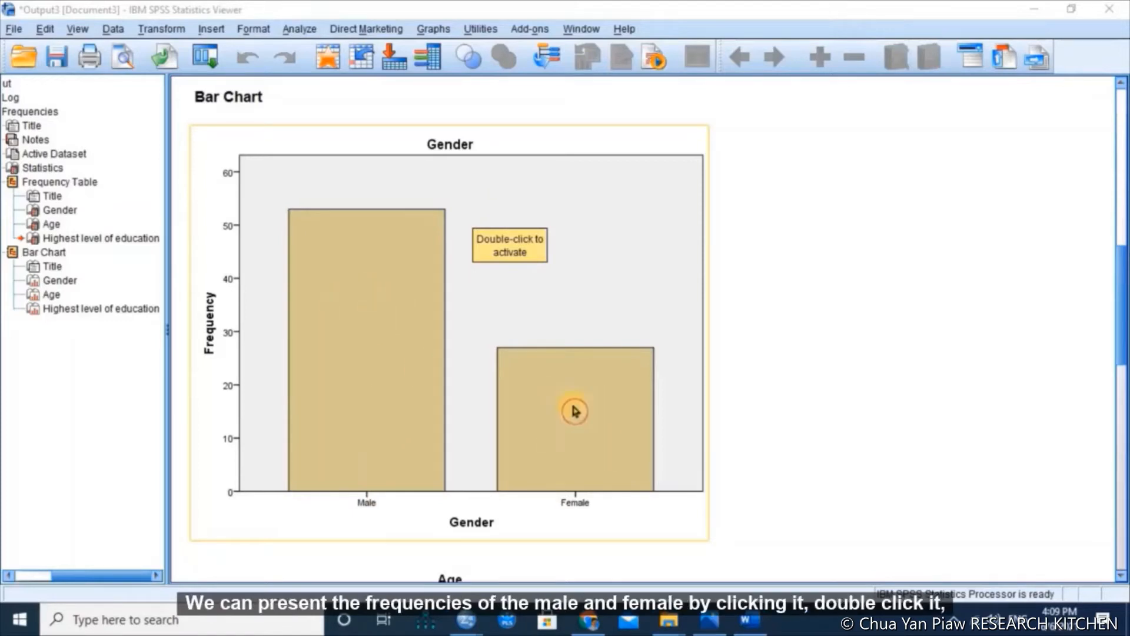
pyautogui.doubleClick(396, 287)
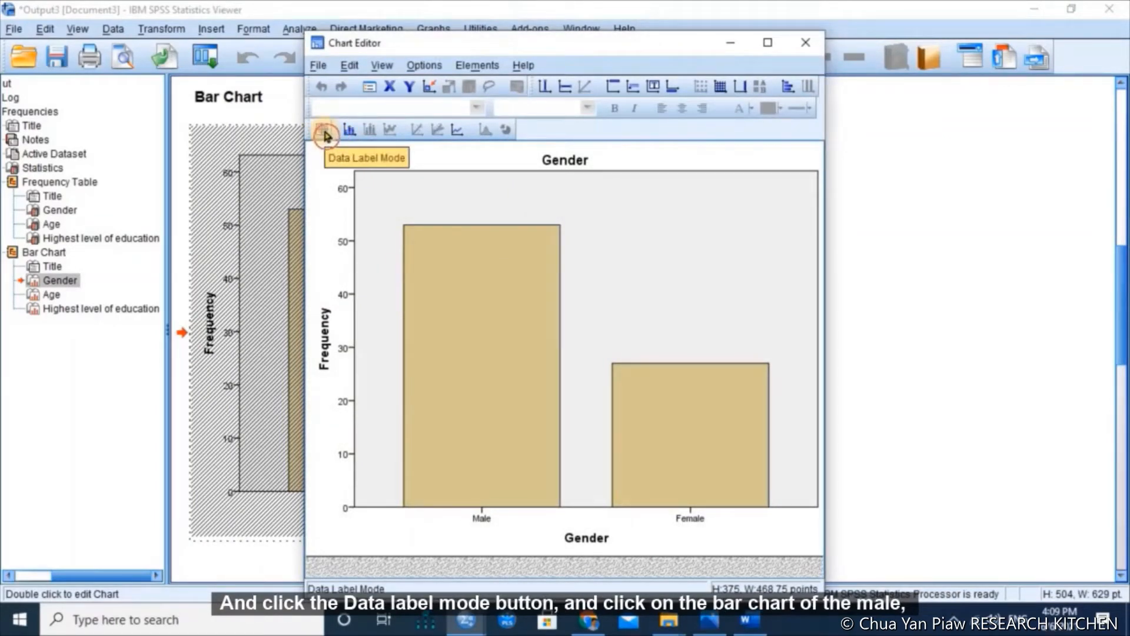
pyautogui.click(323, 132)
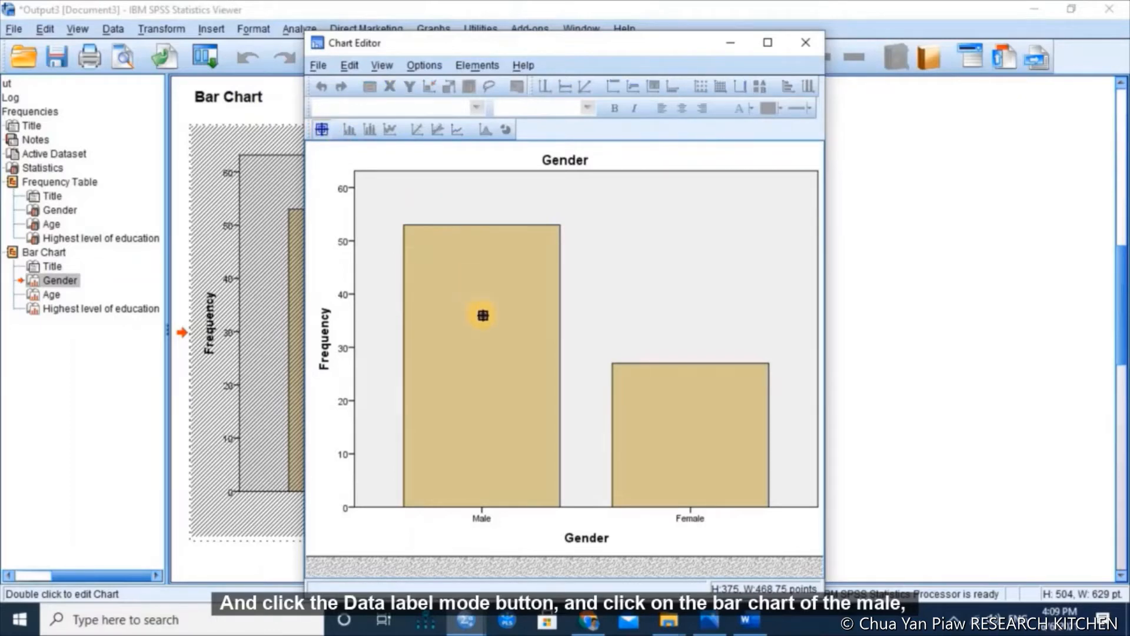
pyautogui.click(483, 316)
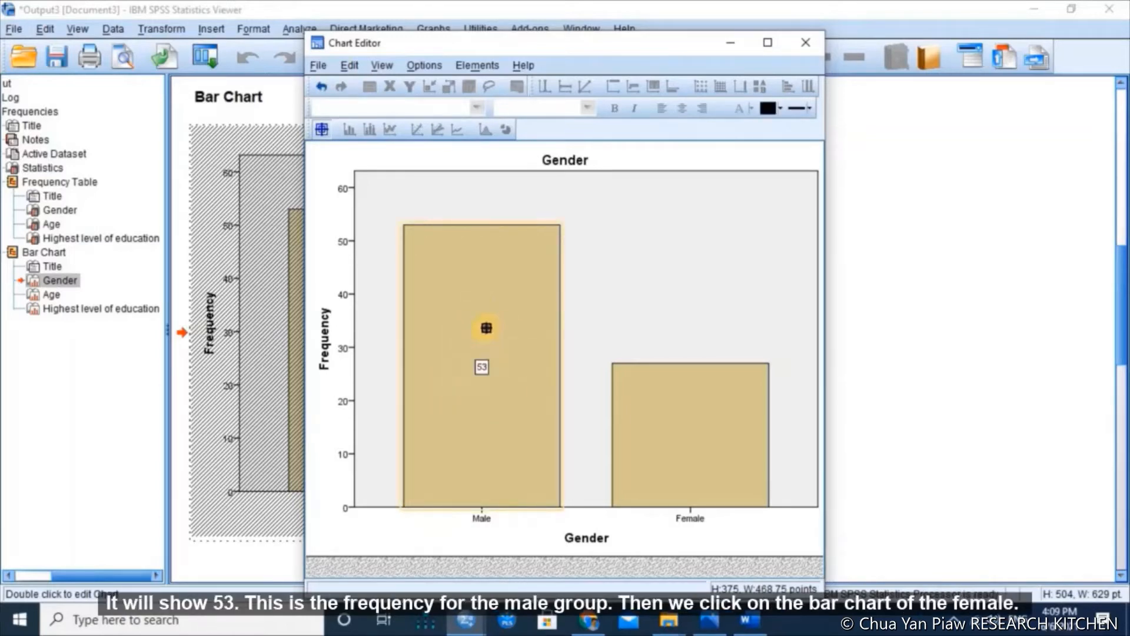
pyautogui.click(692, 429)
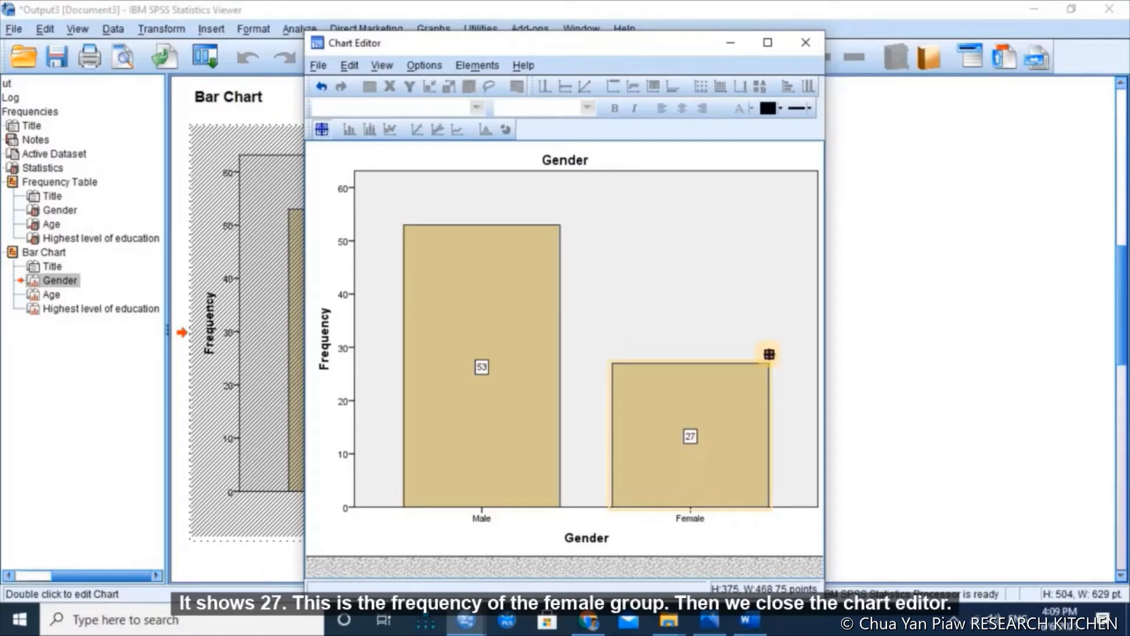
pyautogui.click(805, 43)
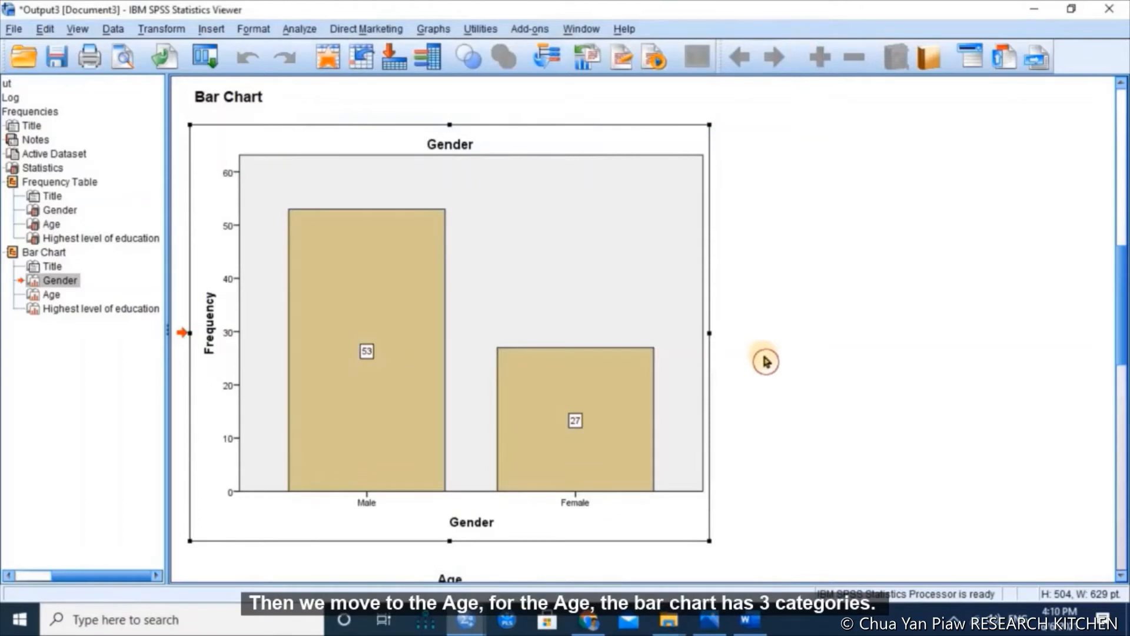
# - Label the Below 20, 20-30 and Above 30 bars of the Age bar chart with their frequencies and close the chart editor
pyautogui.scroll(-10, 765, 362)
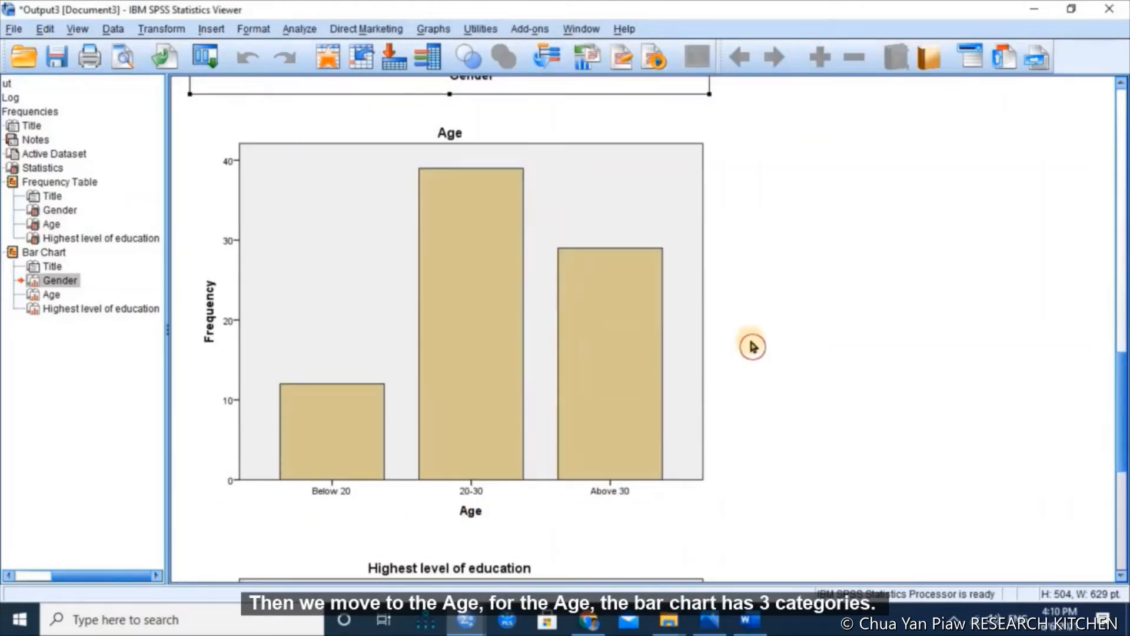
pyautogui.click(340, 404)
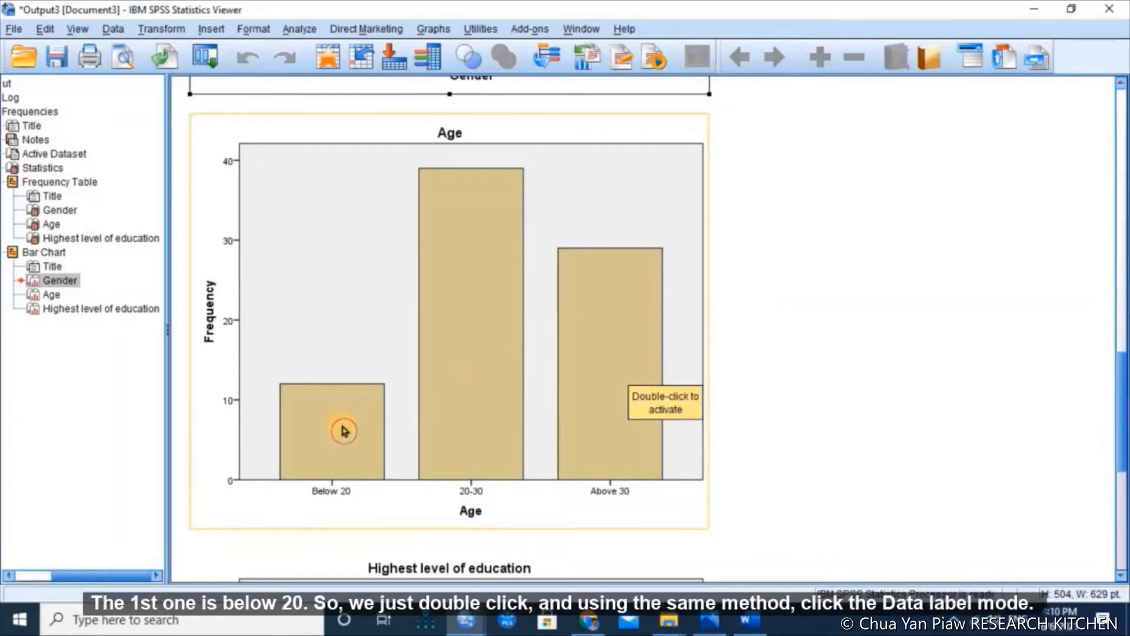
pyautogui.click(355, 316)
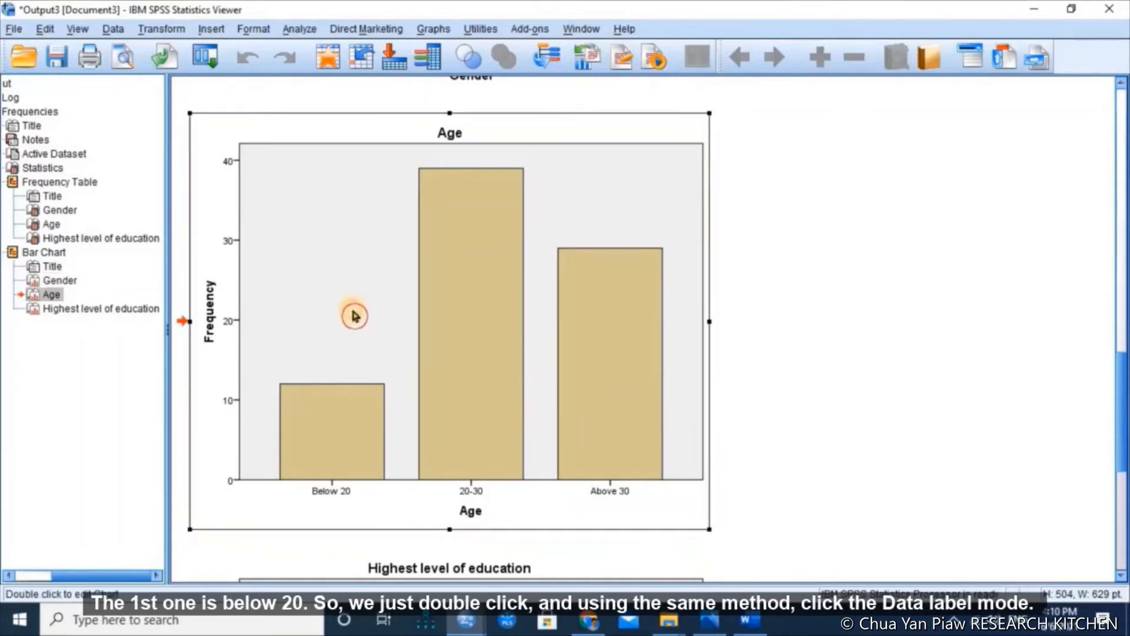
pyautogui.doubleClick(355, 317)
pyautogui.click(321, 133)
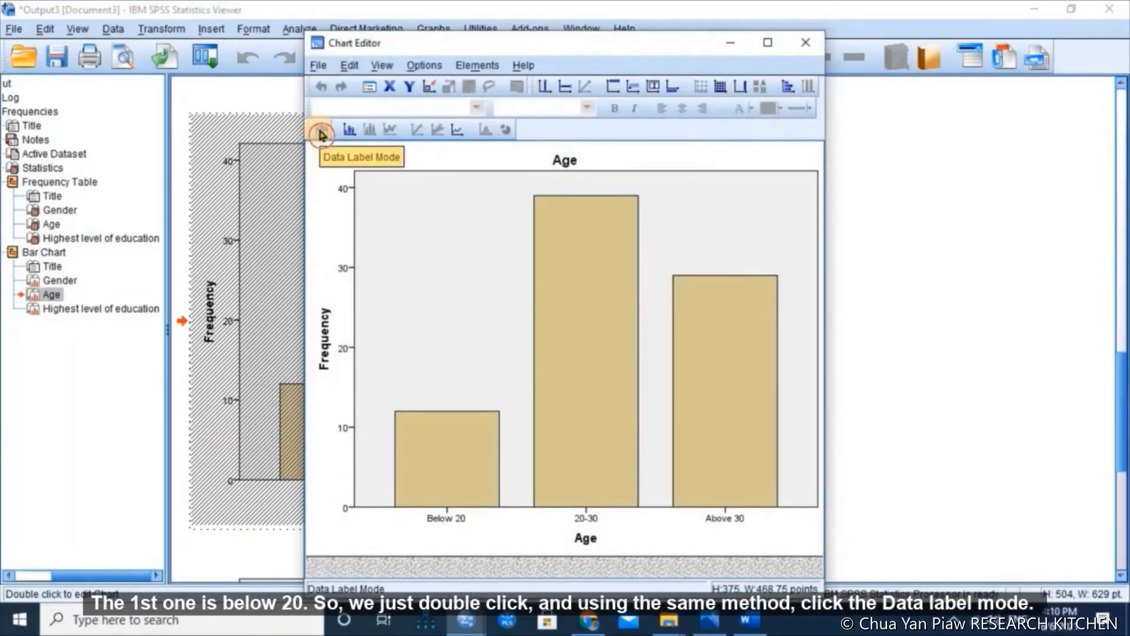
pyautogui.click(321, 133)
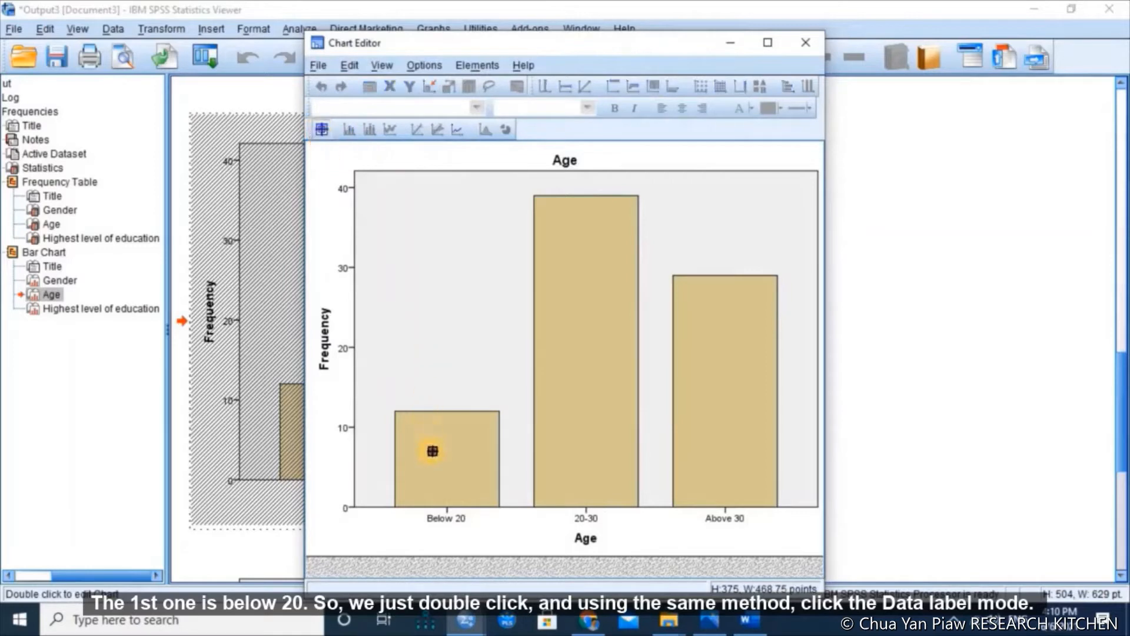
pyautogui.click(434, 459)
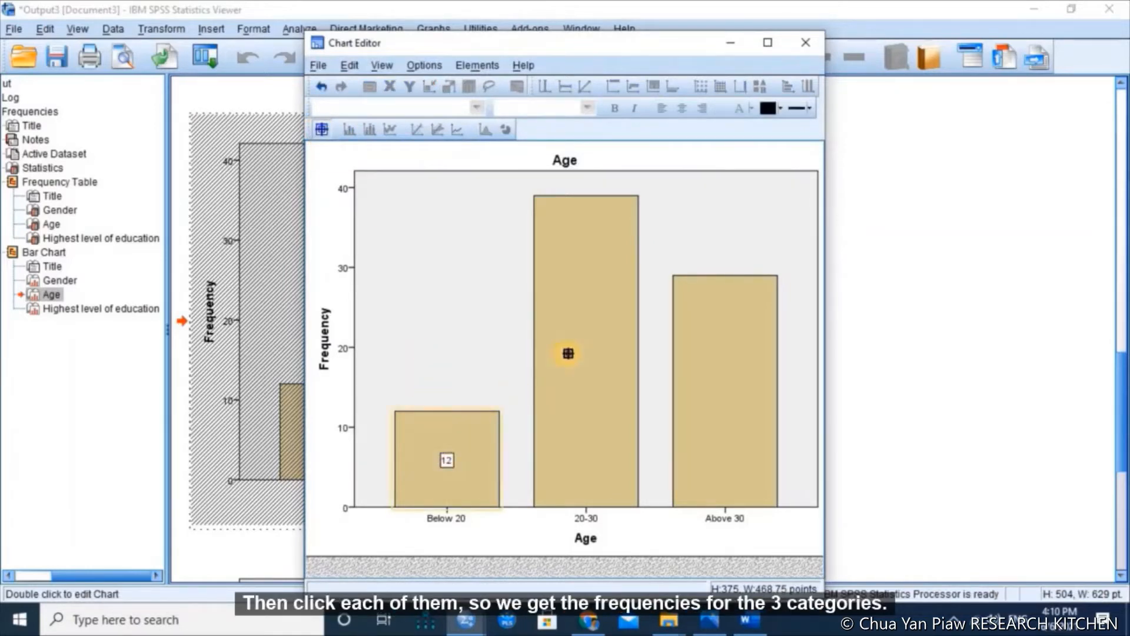
pyautogui.click(573, 350)
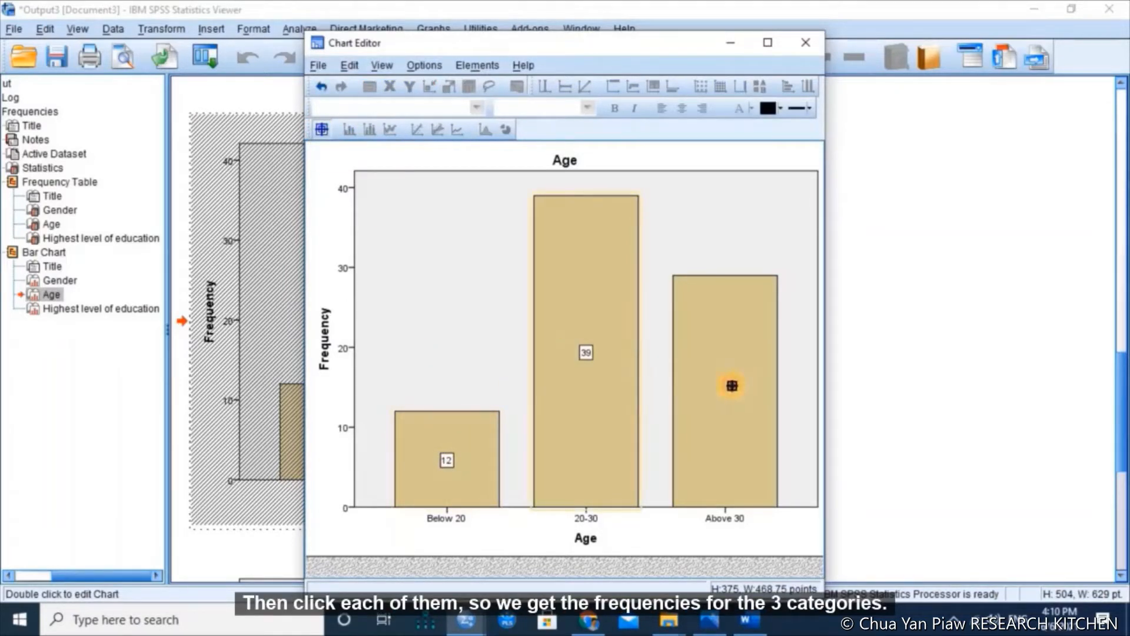
pyautogui.click(732, 386)
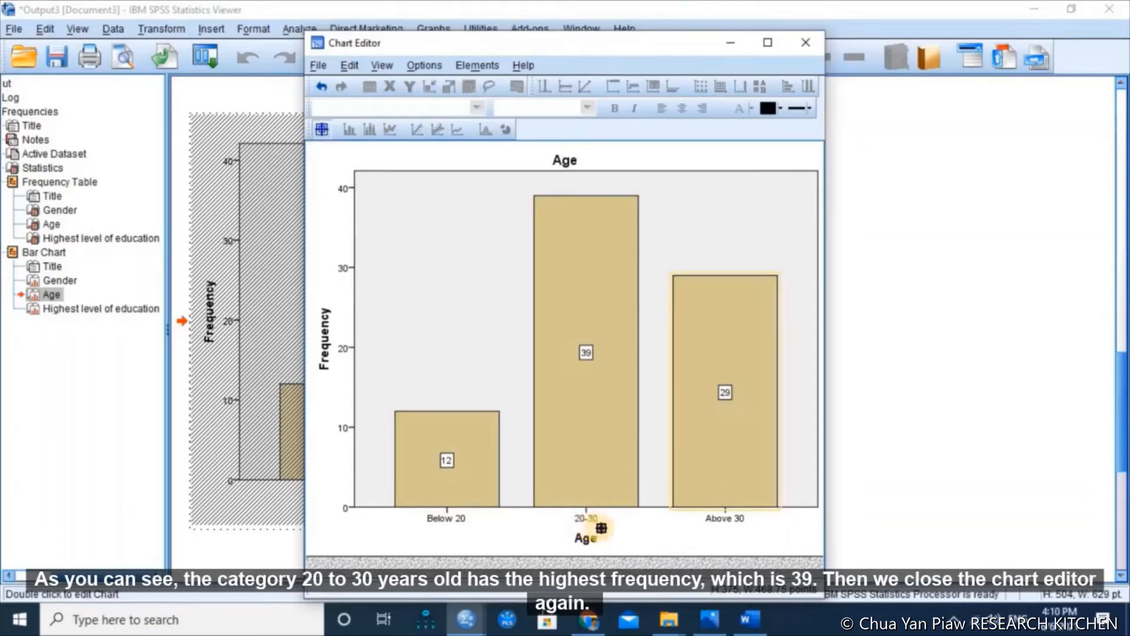
pyautogui.click(809, 48)
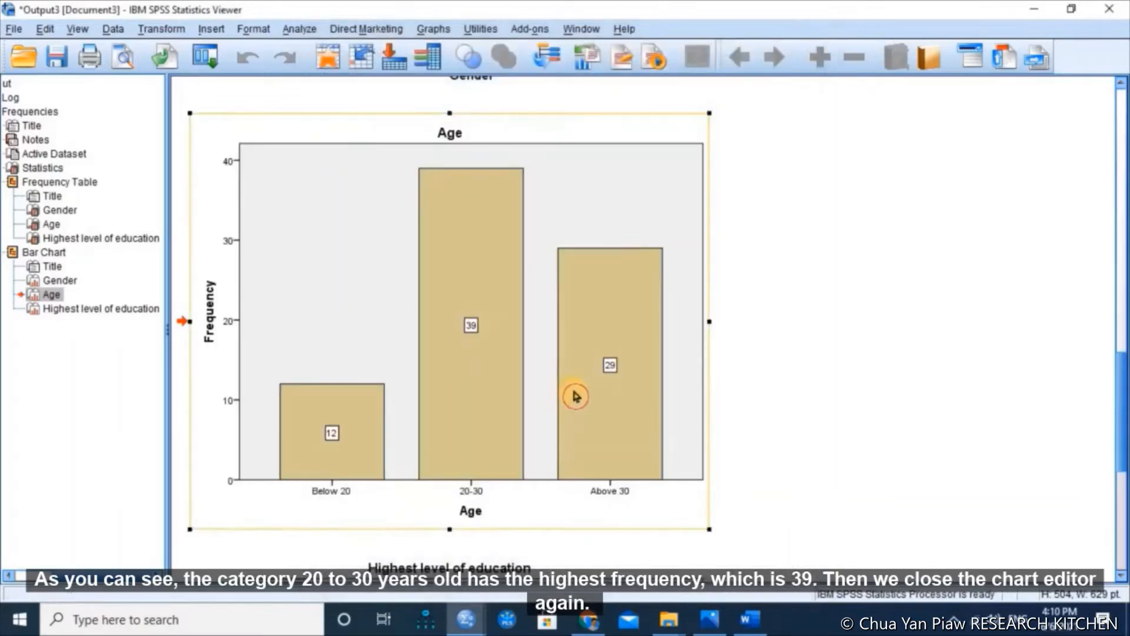
# - Show frequency data labels on the Certificate, Diploma and Degree bars of the Highest level of education chart, then return to the output
pyautogui.scroll(-8, 576, 397)
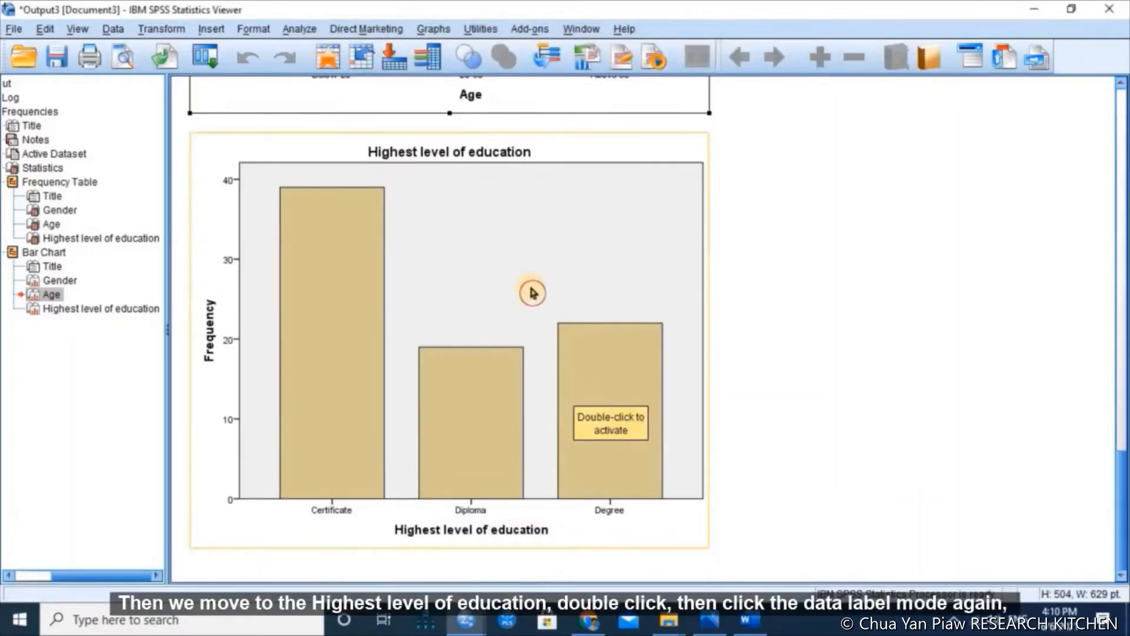
pyautogui.click(505, 272)
pyautogui.doubleClick(505, 272)
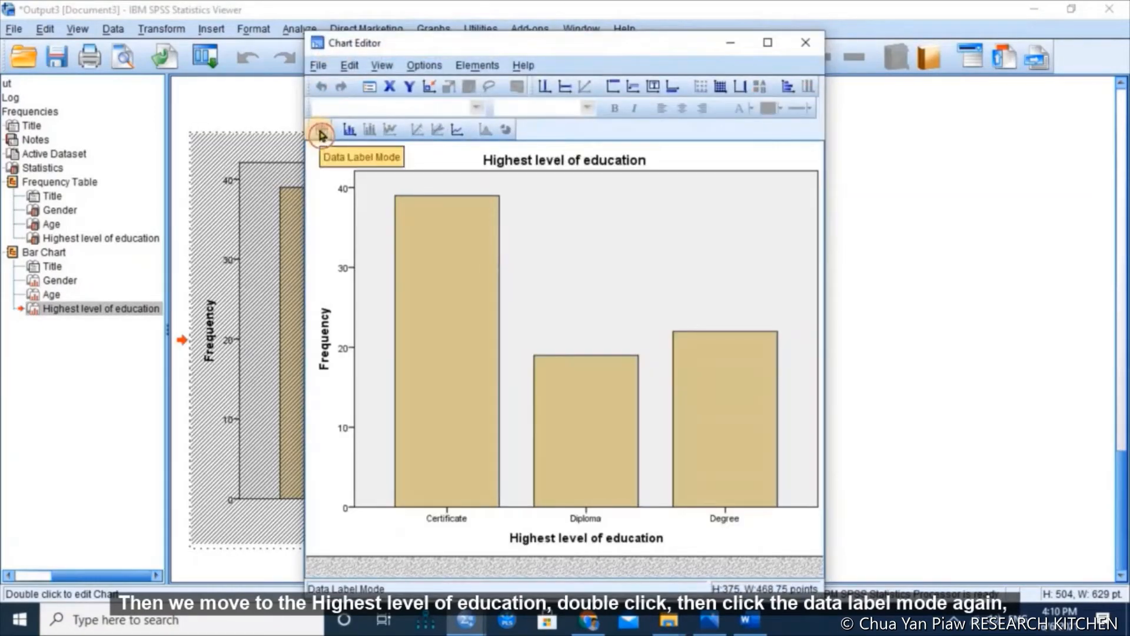
pyautogui.click(321, 134)
pyautogui.click(444, 310)
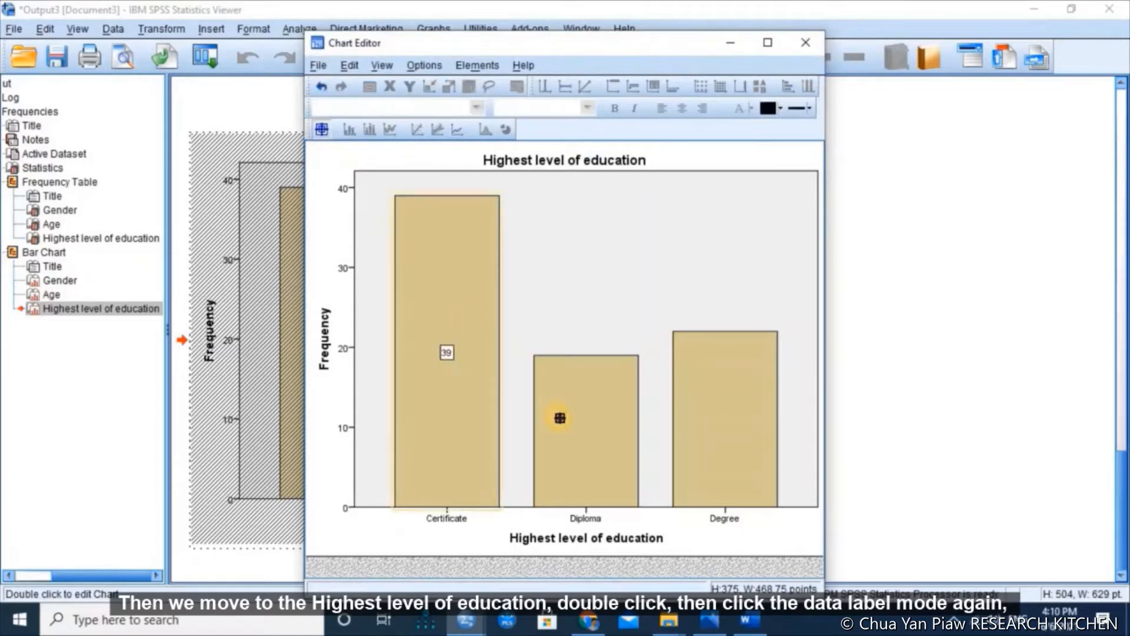
pyautogui.click(626, 417)
pyautogui.click(727, 422)
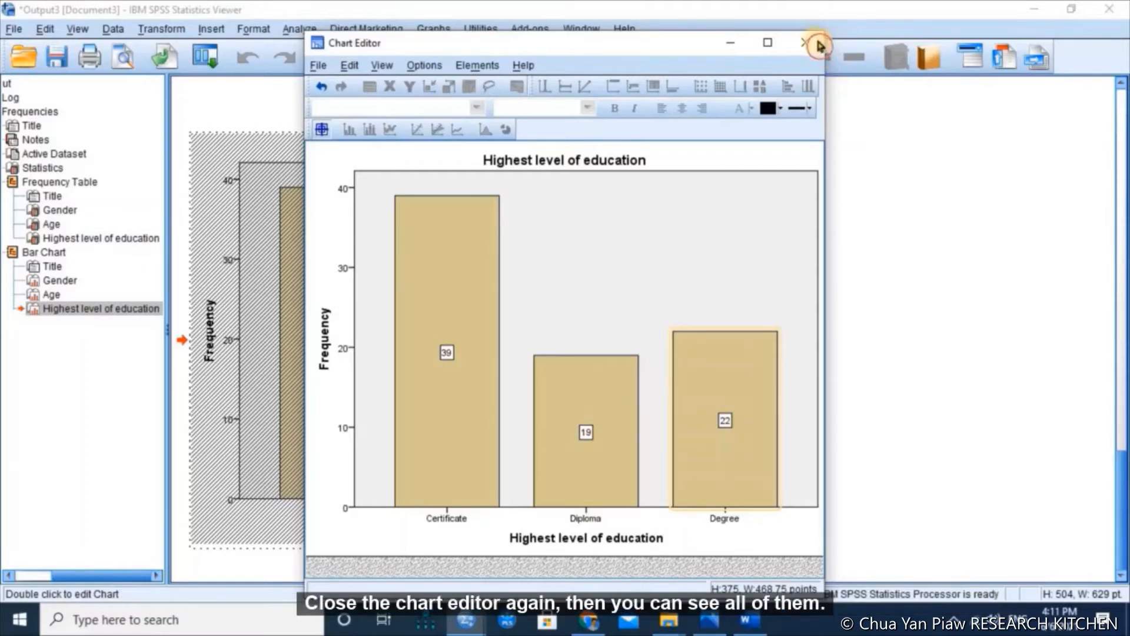
pyautogui.click(806, 46)
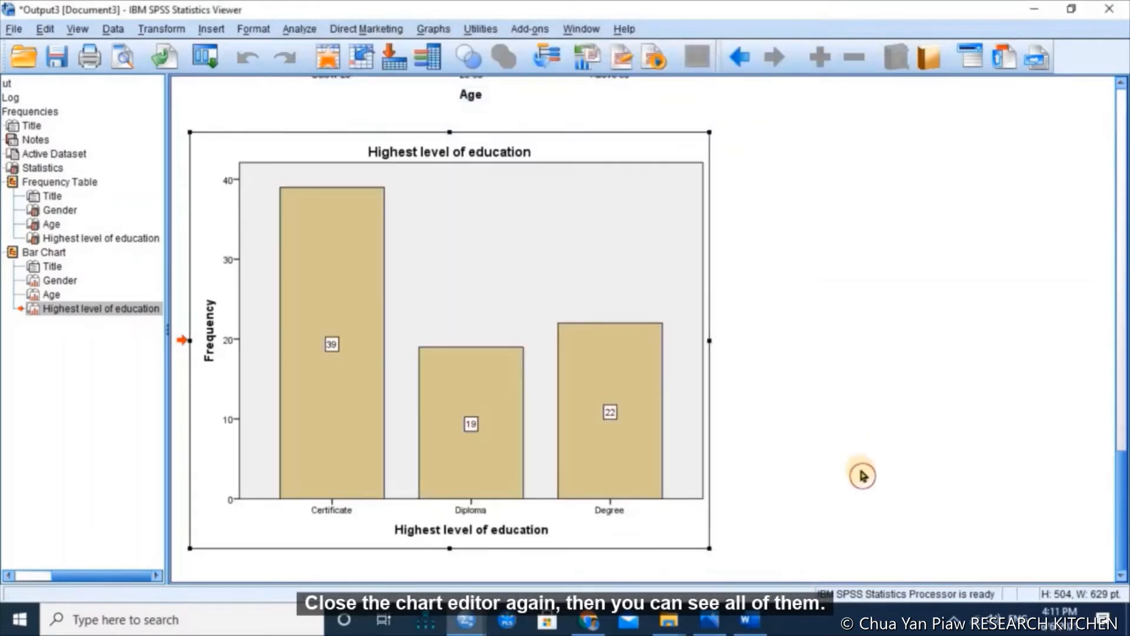
pyautogui.click(856, 468)
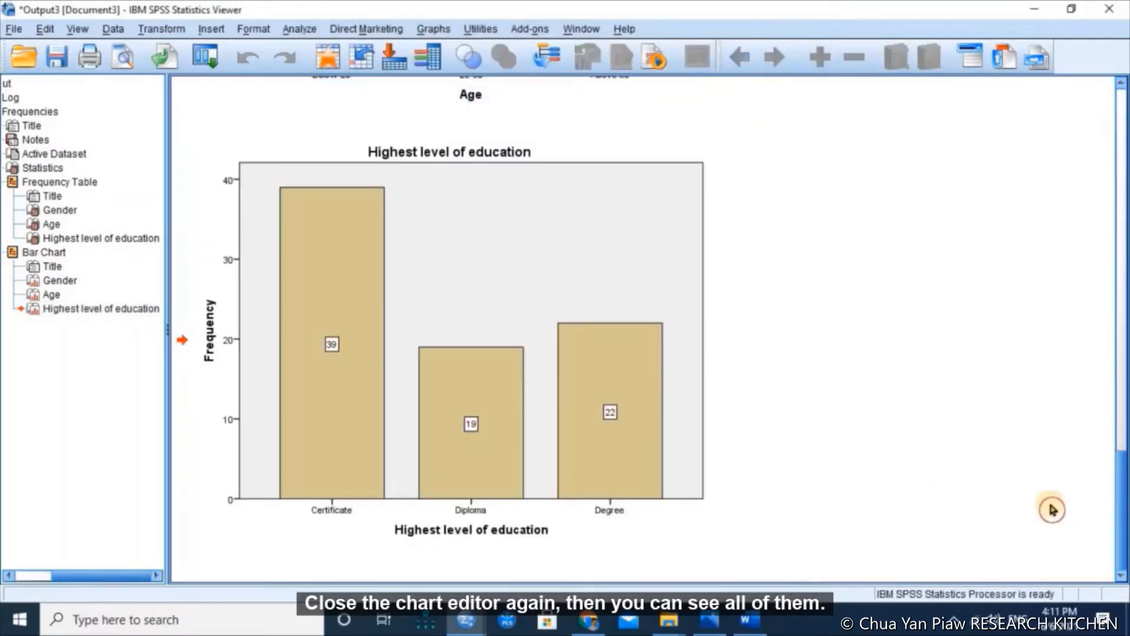
# - Copy the entire Frequency Table group from the output outline and switch to the blank Word document
pyautogui.moveTo(1121, 503); pyautogui.dragTo(1118, 423)
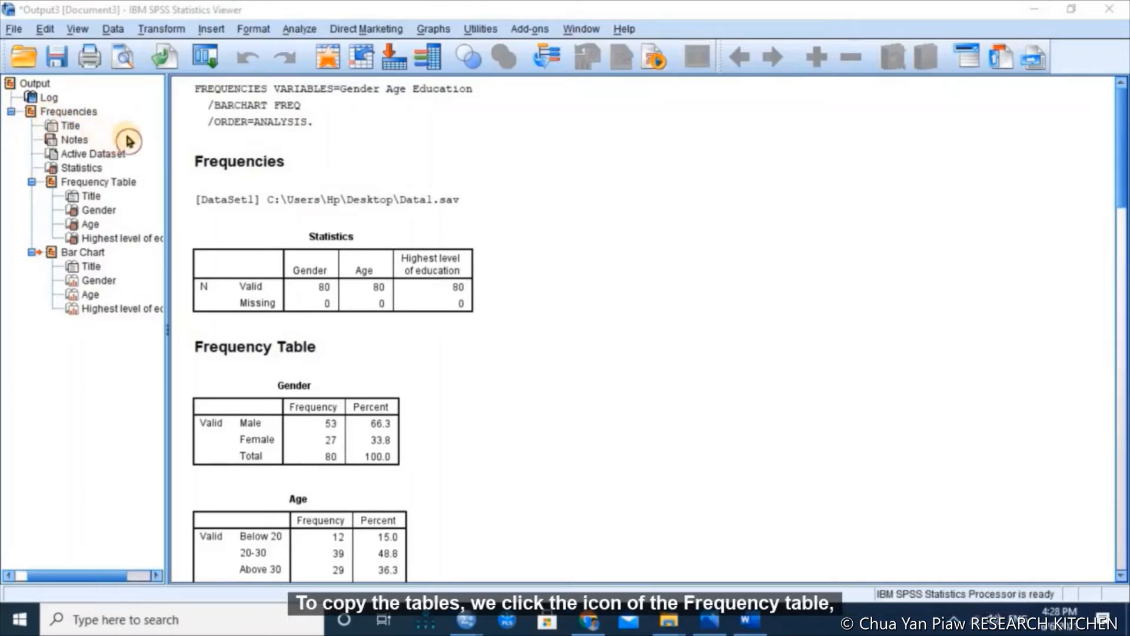
pyautogui.click(52, 184)
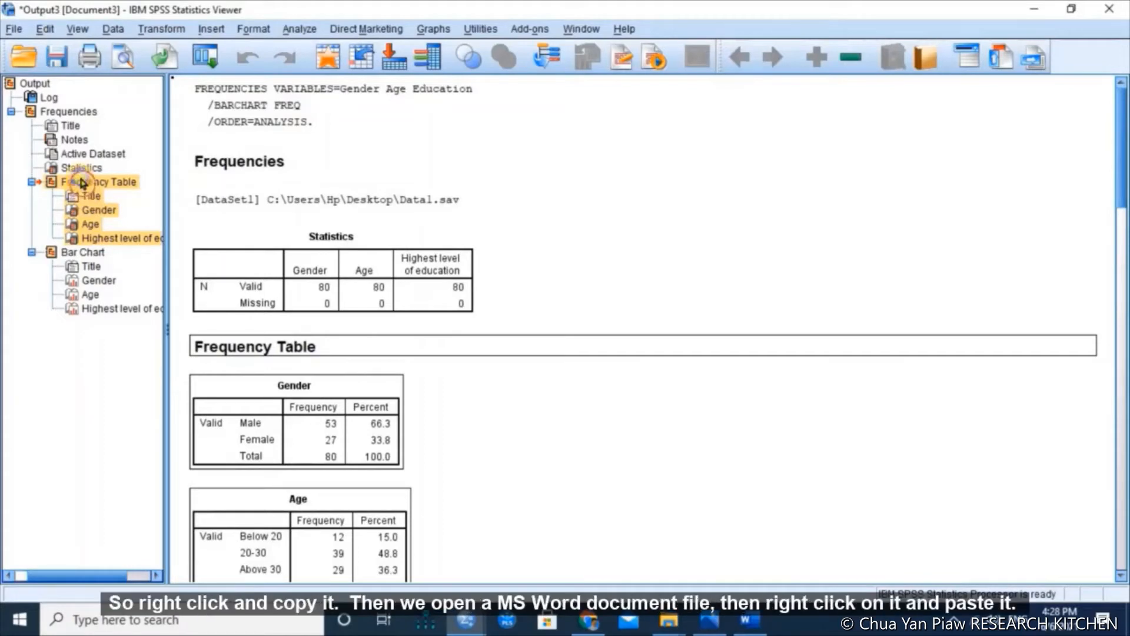
pyautogui.rightClick(81, 182)
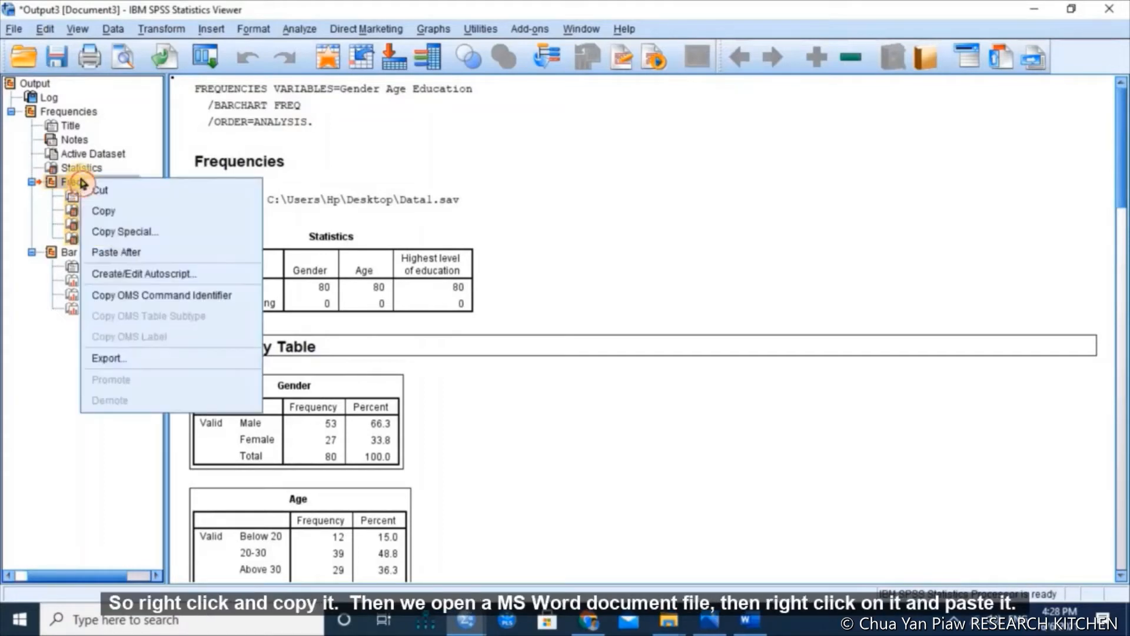
pyautogui.click(97, 213)
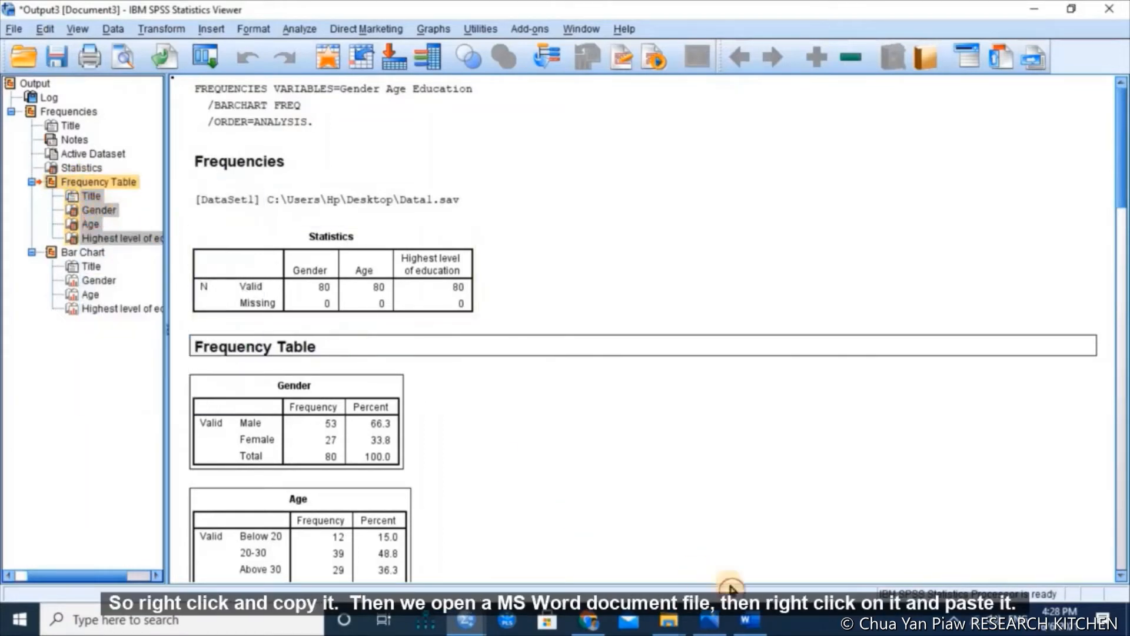
pyautogui.click(754, 622)
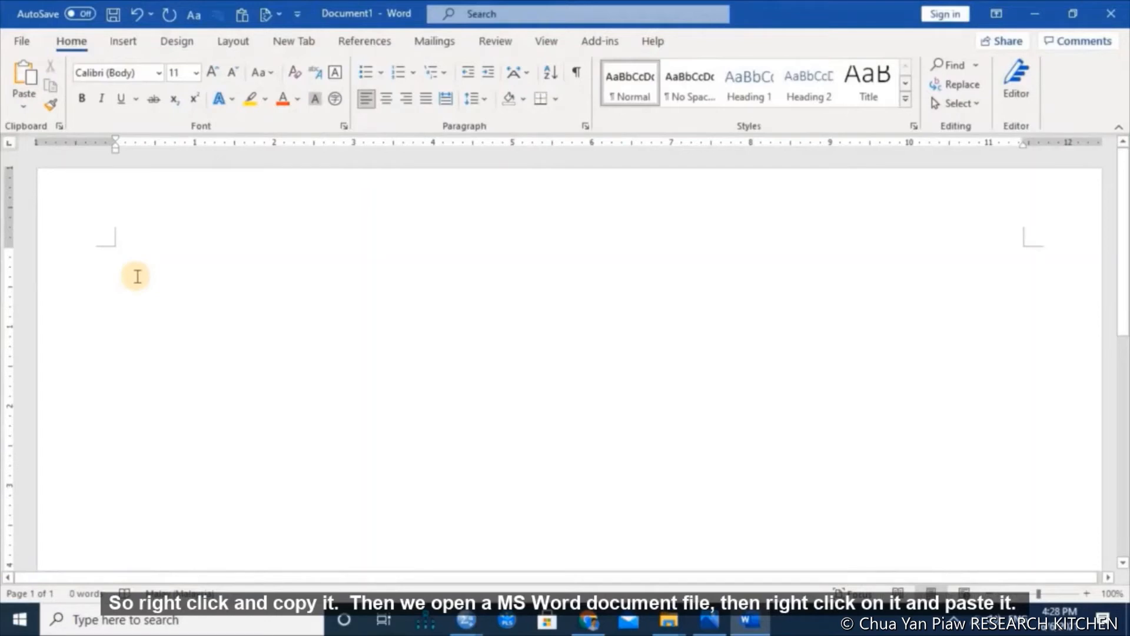
# - Paste the copied frequency tables at the start of the blank document, keeping their source formatting
pyautogui.rightClick(136, 277)
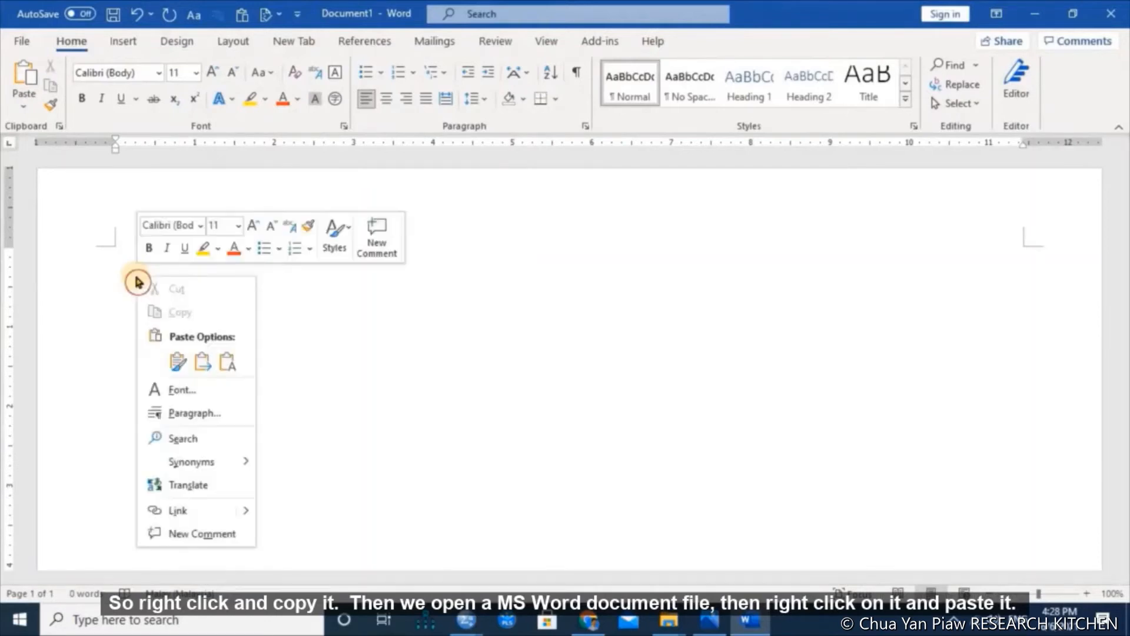
pyautogui.click(175, 364)
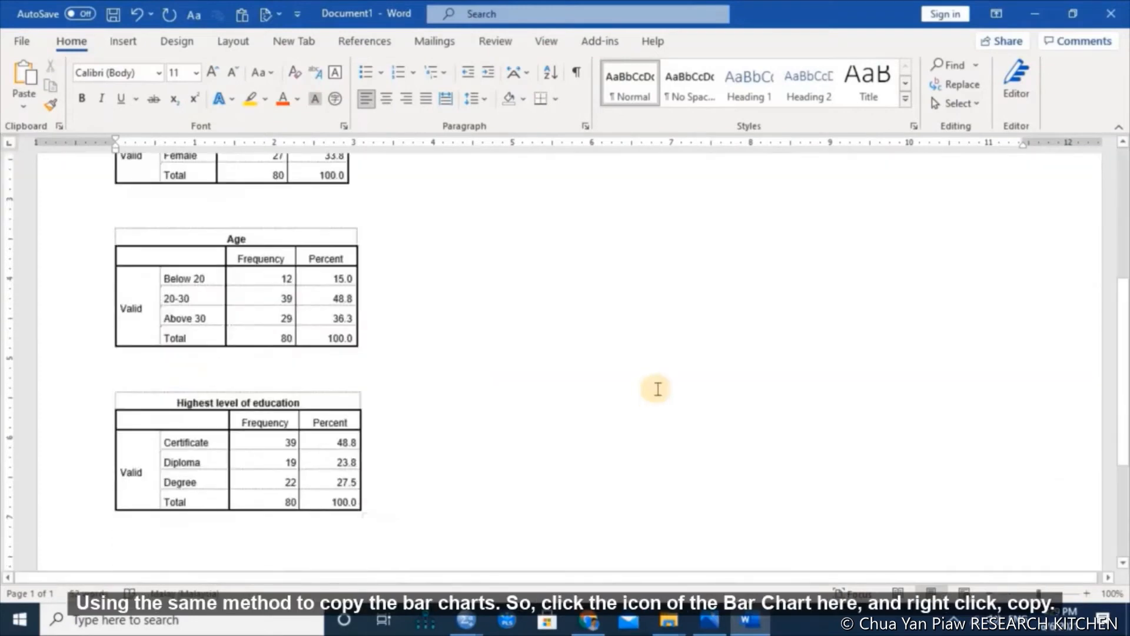
pyautogui.scroll(3, 655, 387)
pyautogui.scroll(-5, 655, 387)
# - Switch to the SPSS output and copy the entire Bar Chart group from the outline
pyautogui.moveTo(465, 619)
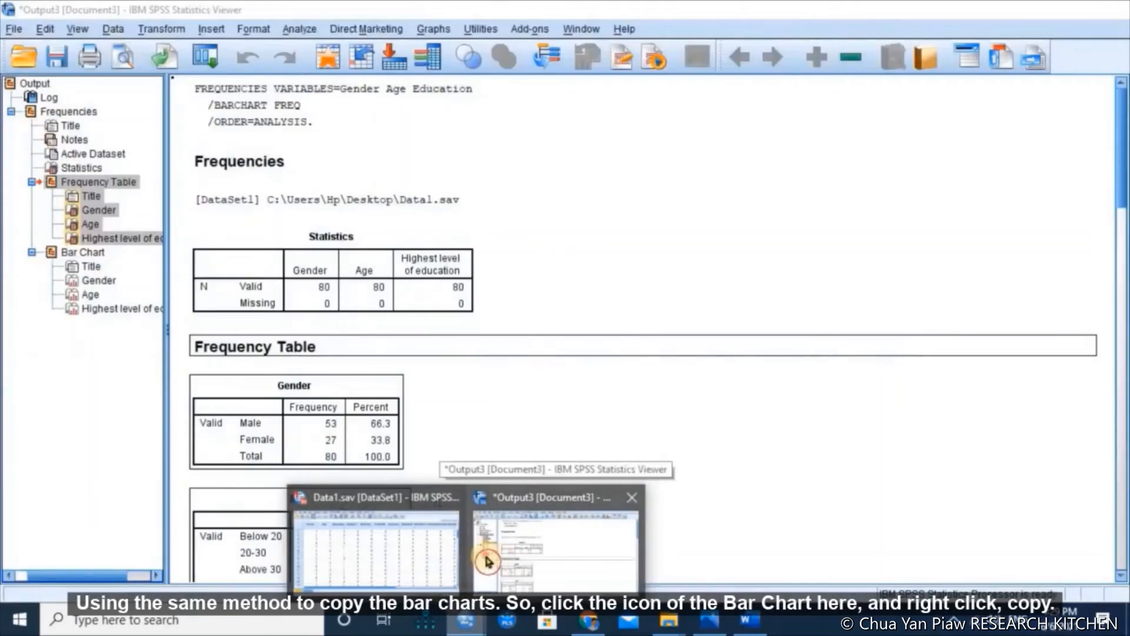
pyautogui.click(494, 557)
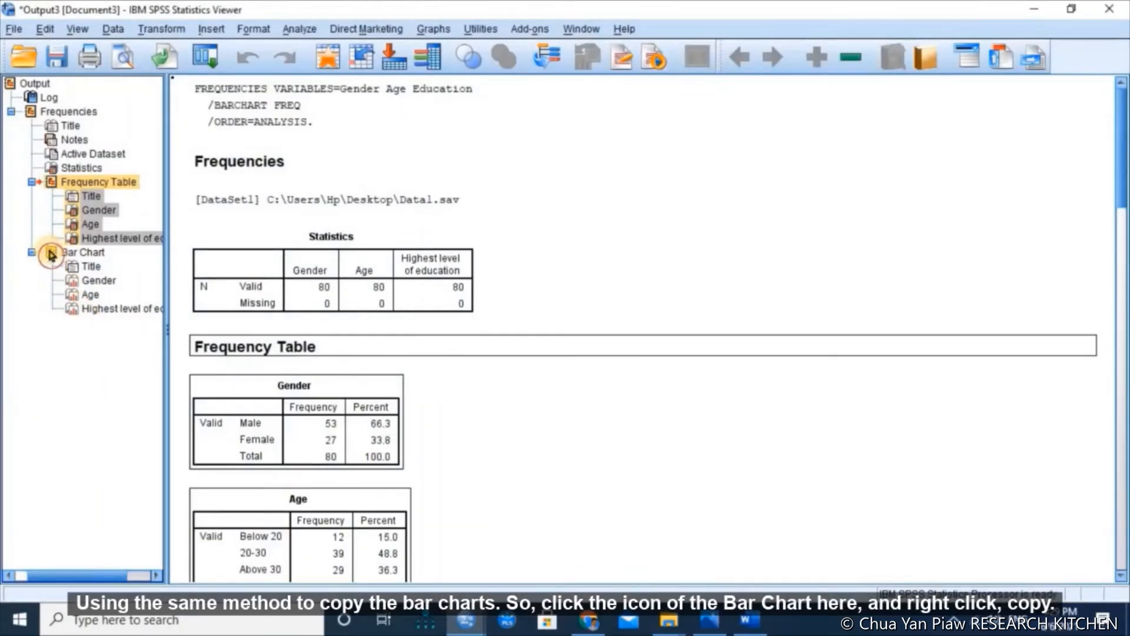
pyautogui.click(52, 254)
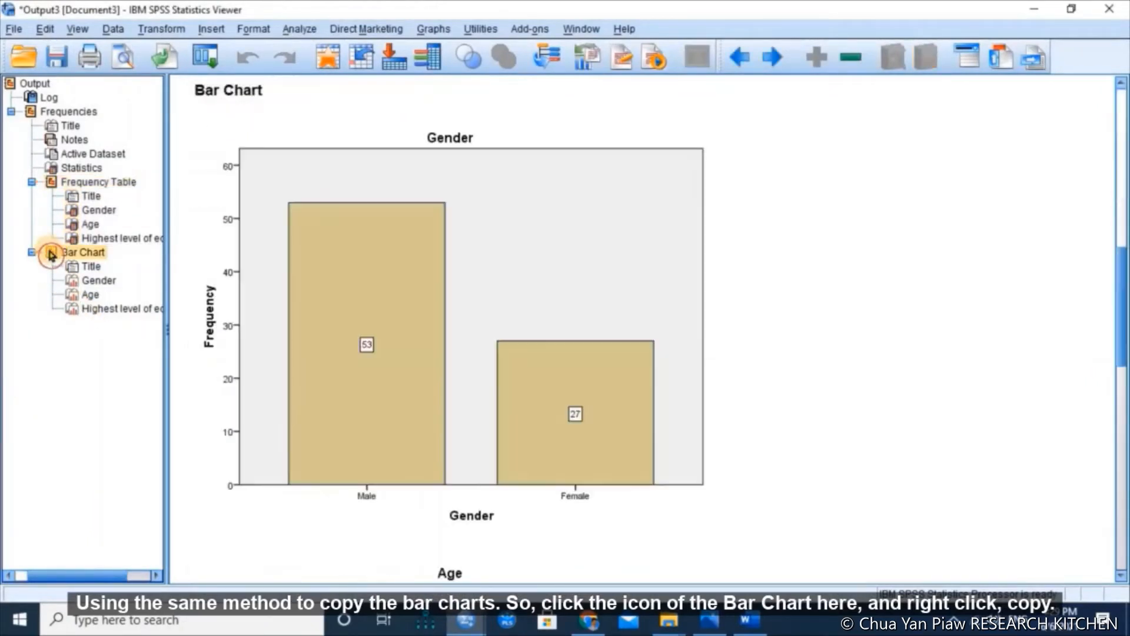
pyautogui.rightClick(88, 259)
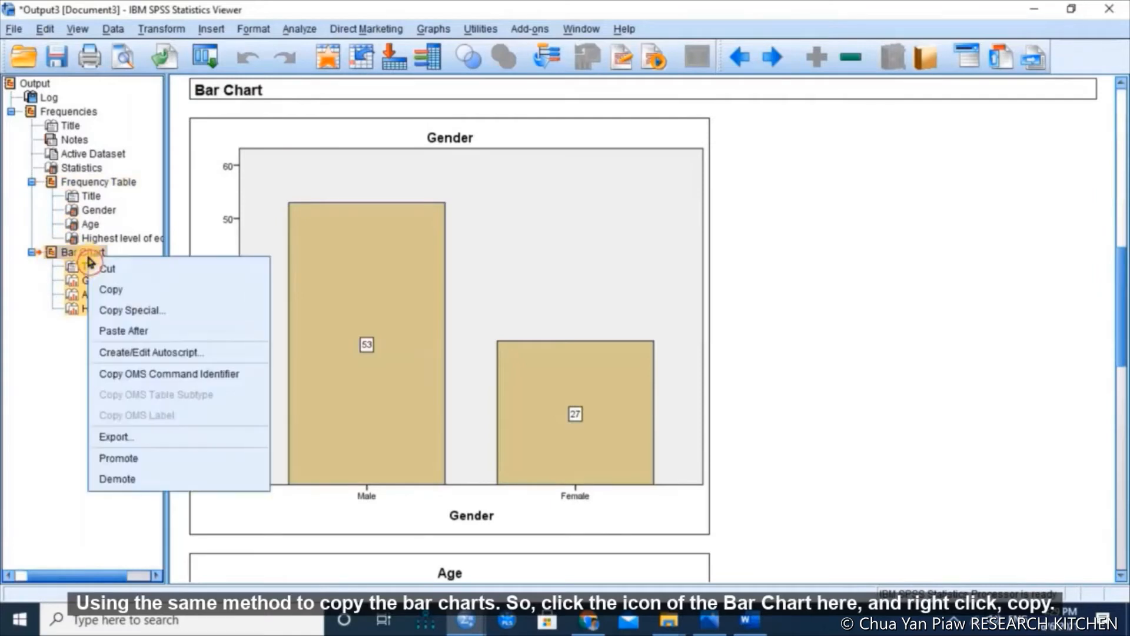
pyautogui.click(98, 288)
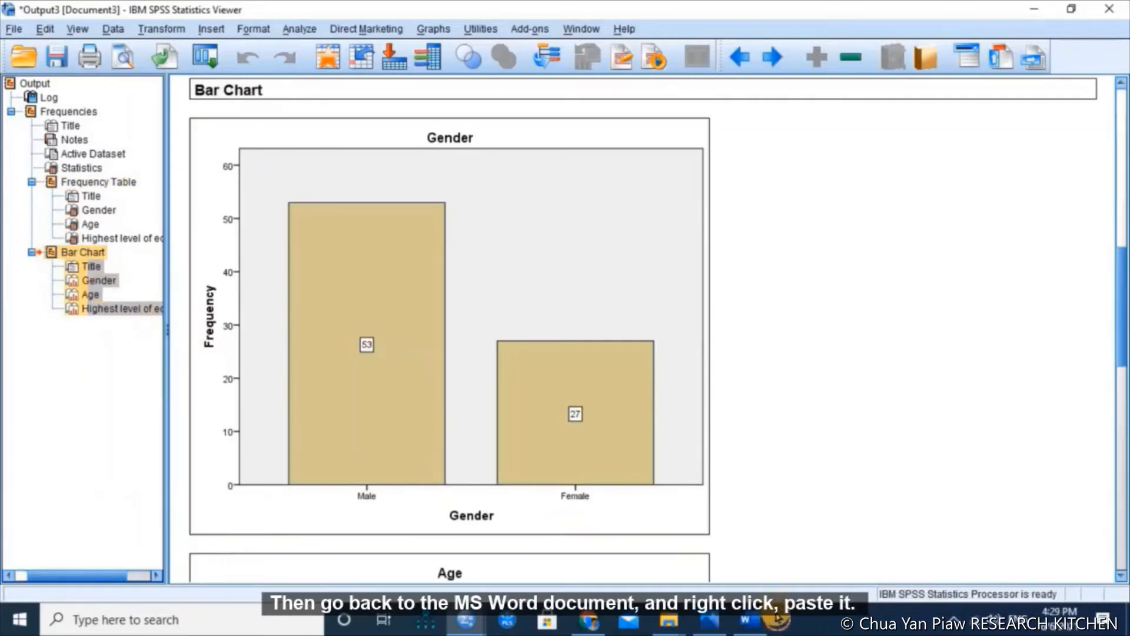
# - Switch to the Word document, paste the bar charts below the Highest level of education table and check the pasted content
pyautogui.click(753, 623)
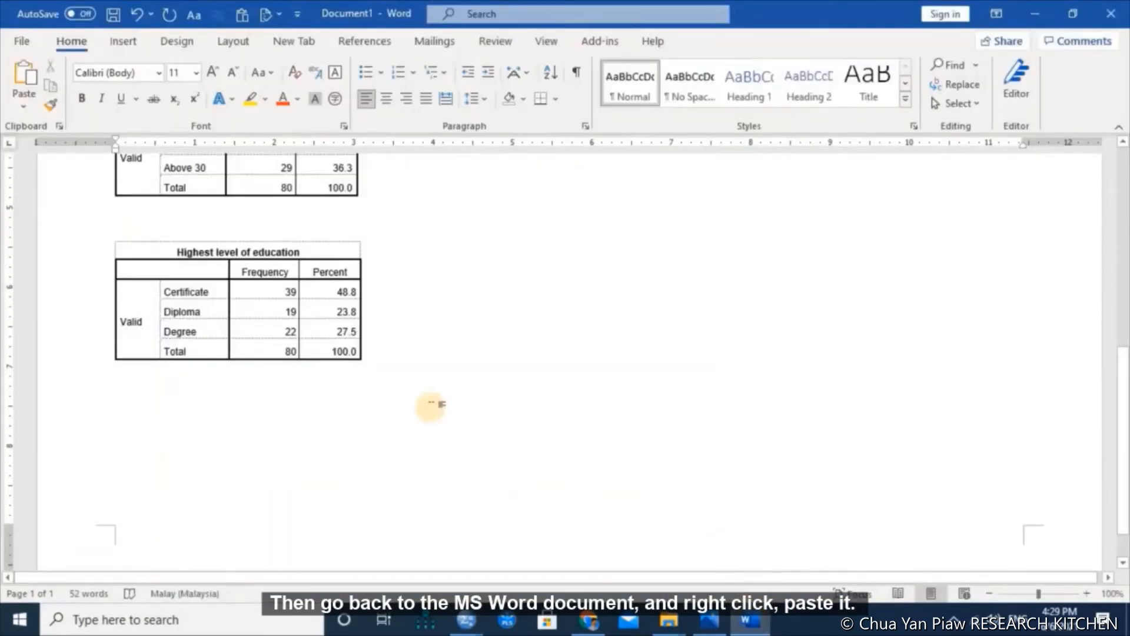
pyautogui.rightClick(142, 395)
pyautogui.click(185, 213)
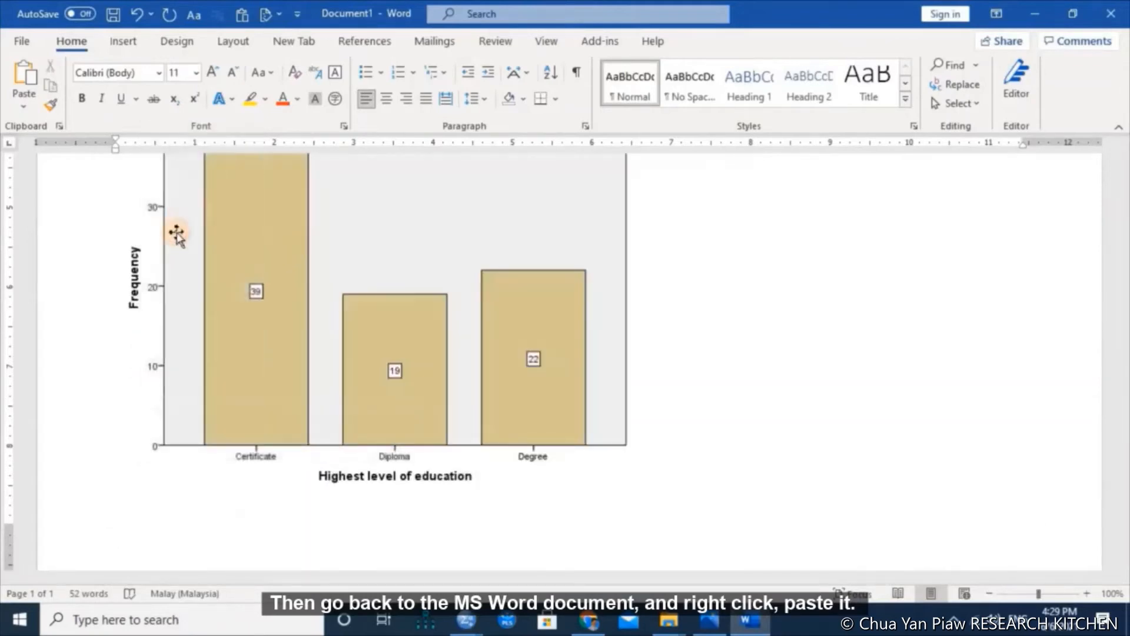
pyautogui.scroll(2, 745, 456)
pyautogui.scroll(15, 746, 455)
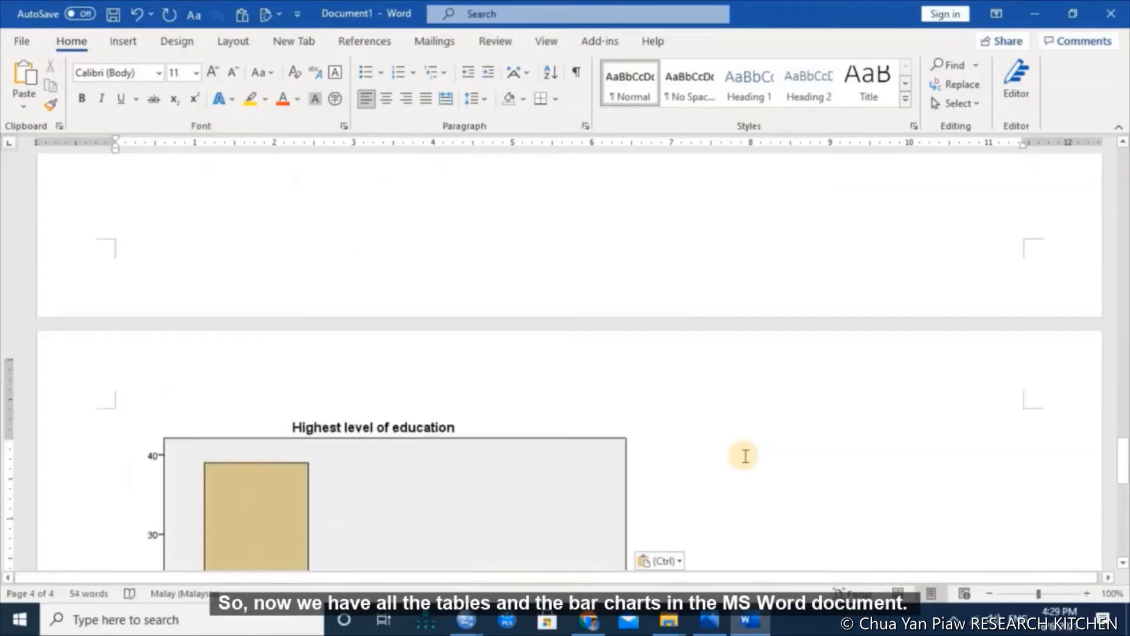
pyautogui.scroll(15, 744, 453)
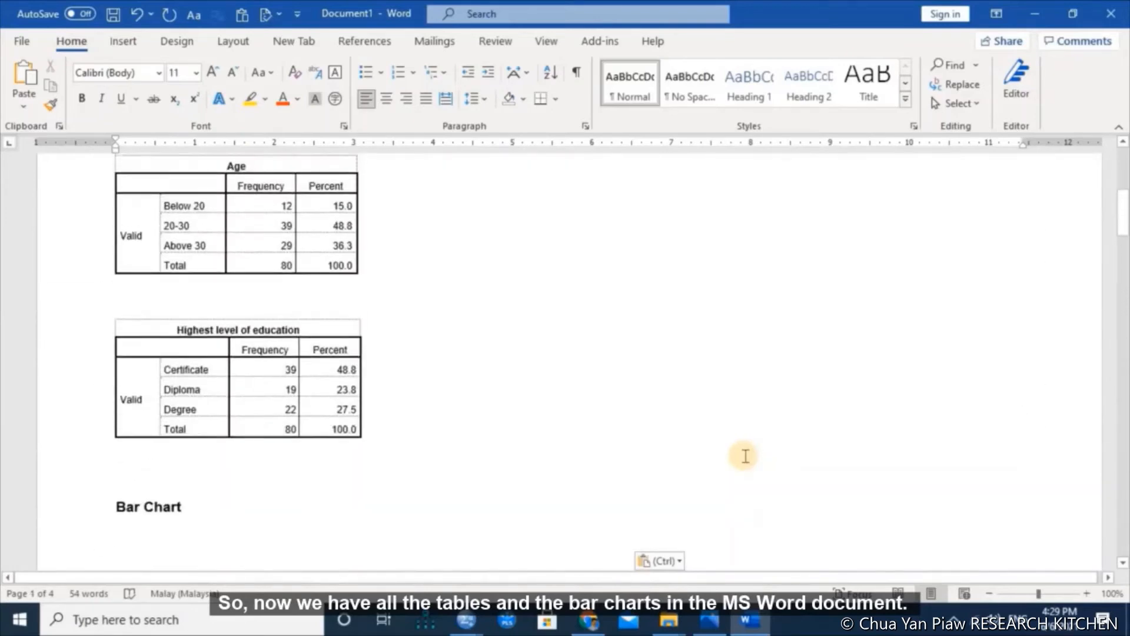
pyautogui.scroll(-10, 745, 455)
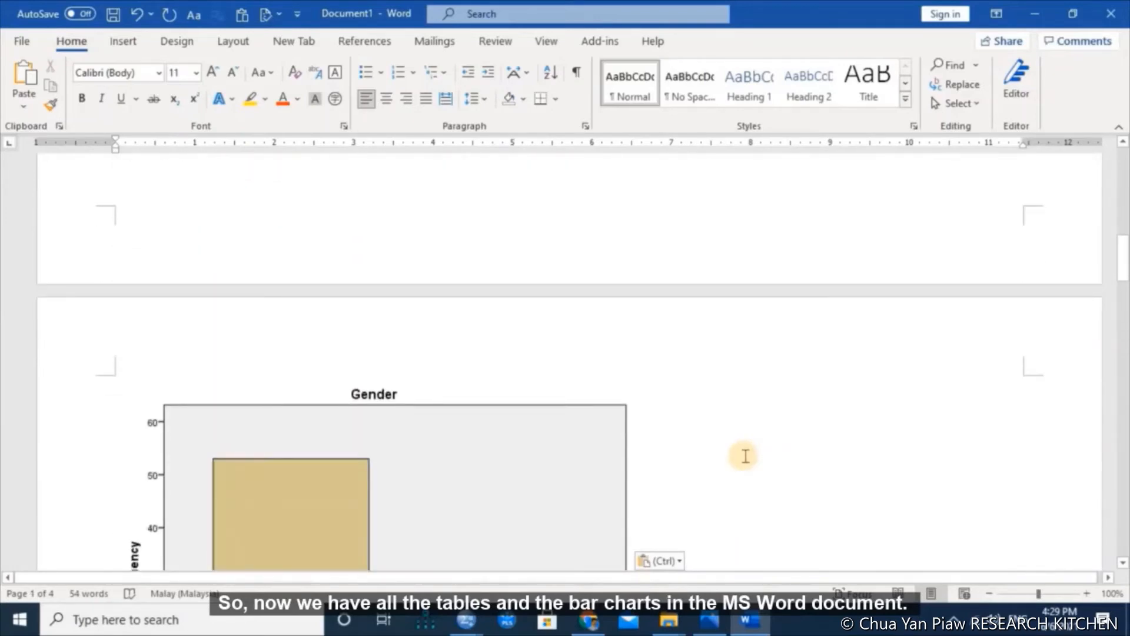
pyautogui.scroll(15, 745, 456)
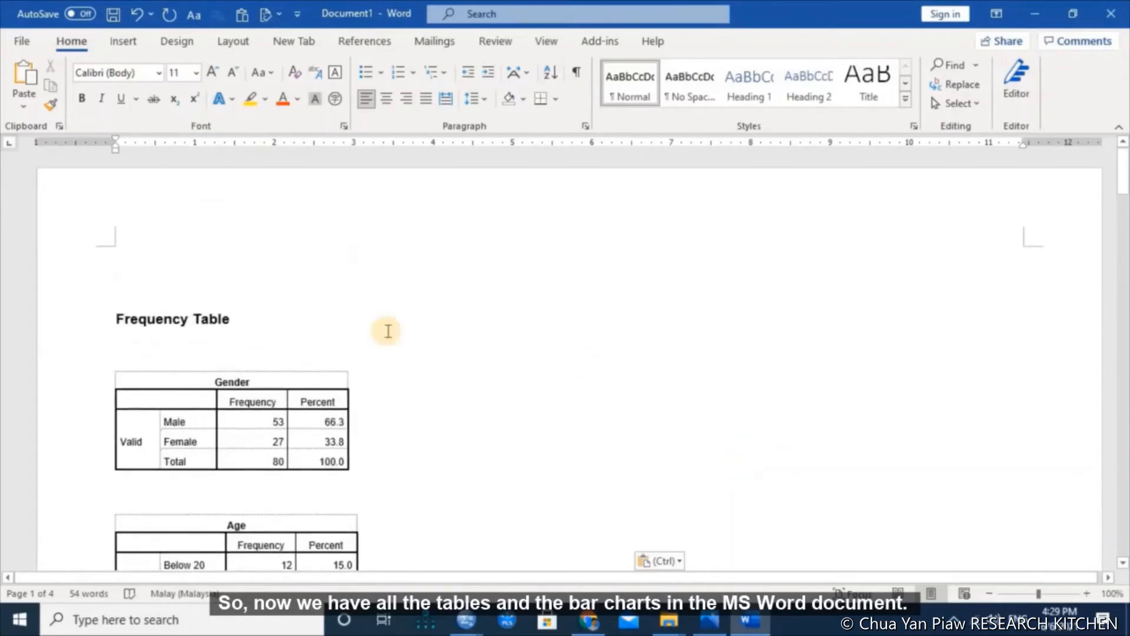
# - Delete the empty line above the Frequency Table heading in the Word document
pyautogui.click(280, 271)
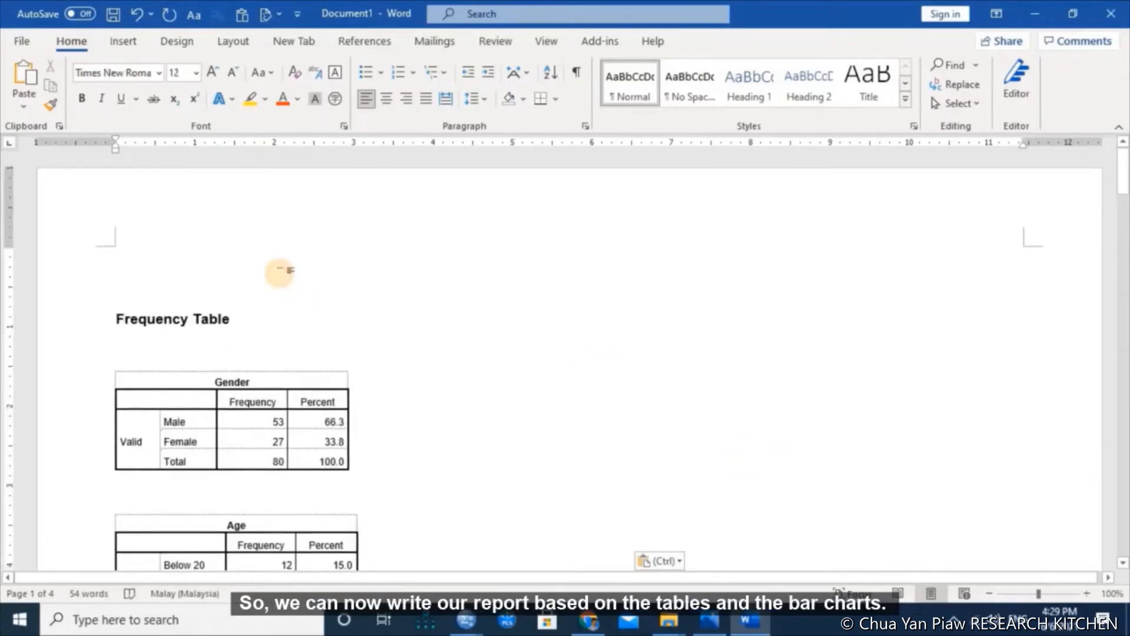
pyautogui.press('Delete')
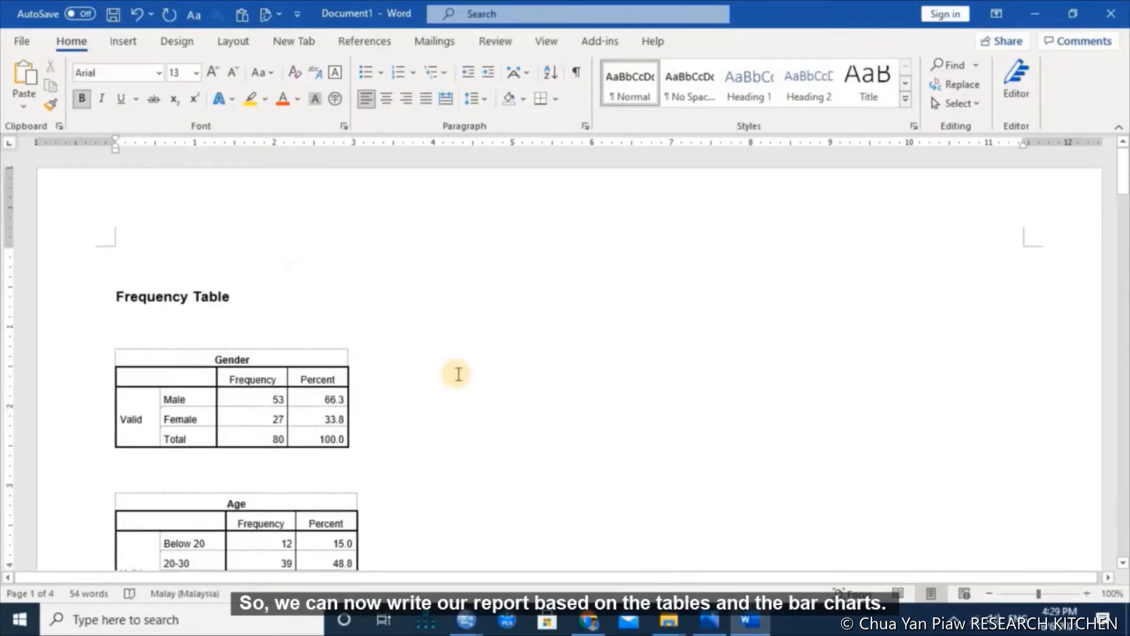
pyautogui.scroll(-3, 457, 372)
pyautogui.scroll(-15, 458, 375)
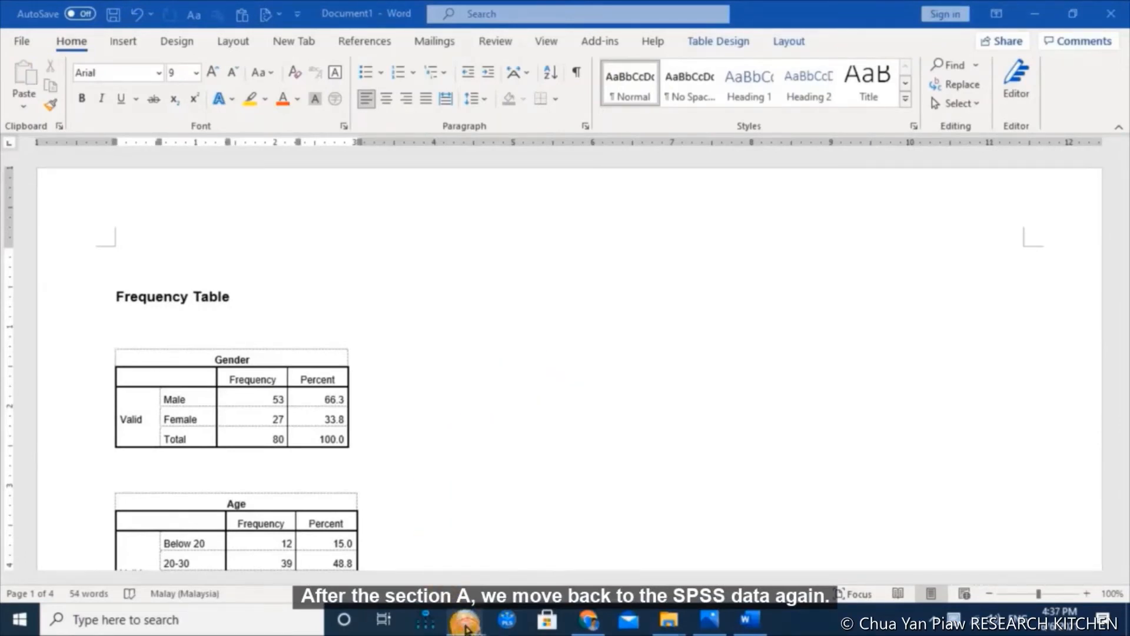
# - Switch to the SPSS data set Data1.sav and examine the Emotion1 to Emotion5 and Motivation1 to Motivation5 columns
pyautogui.moveTo(465, 628)
pyautogui.click(430, 559)
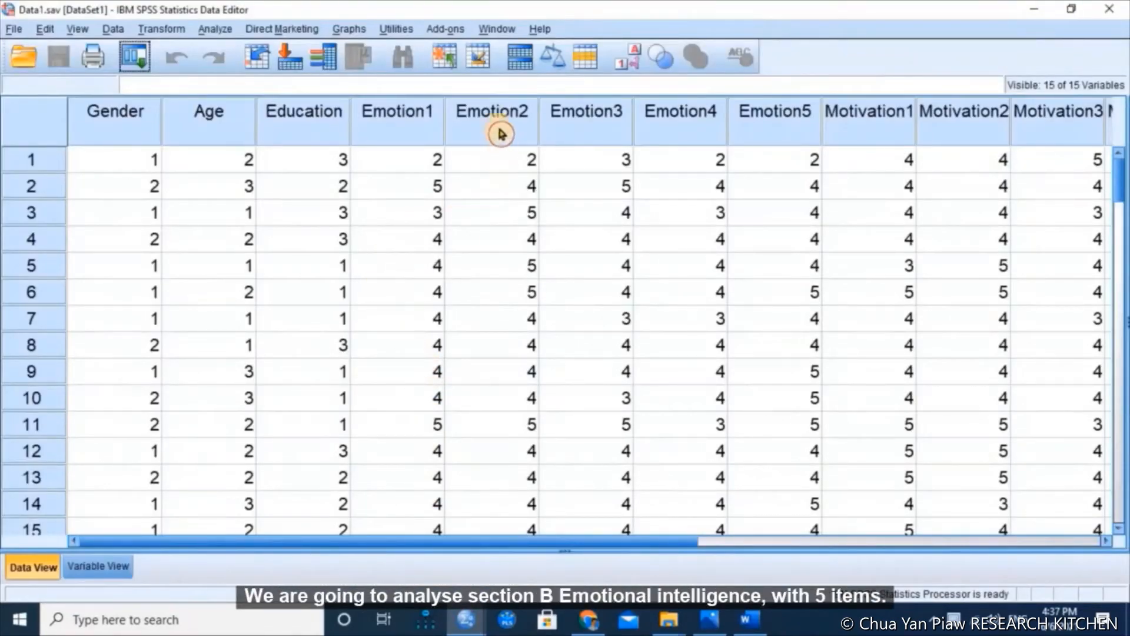
pyautogui.moveTo(489, 127)
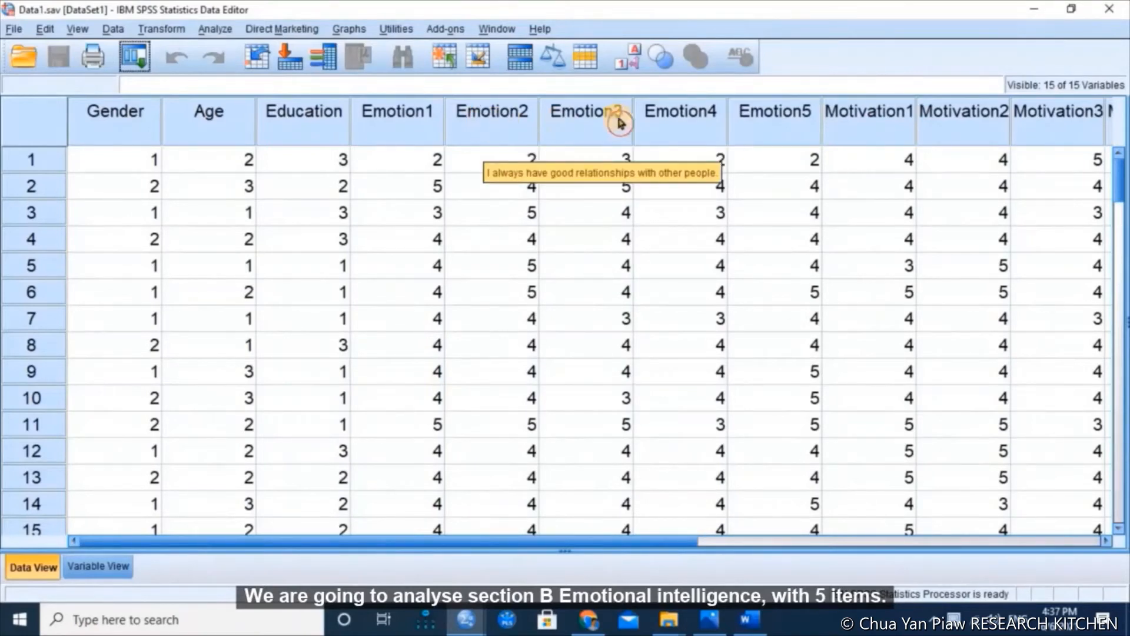
pyautogui.moveTo(760, 113)
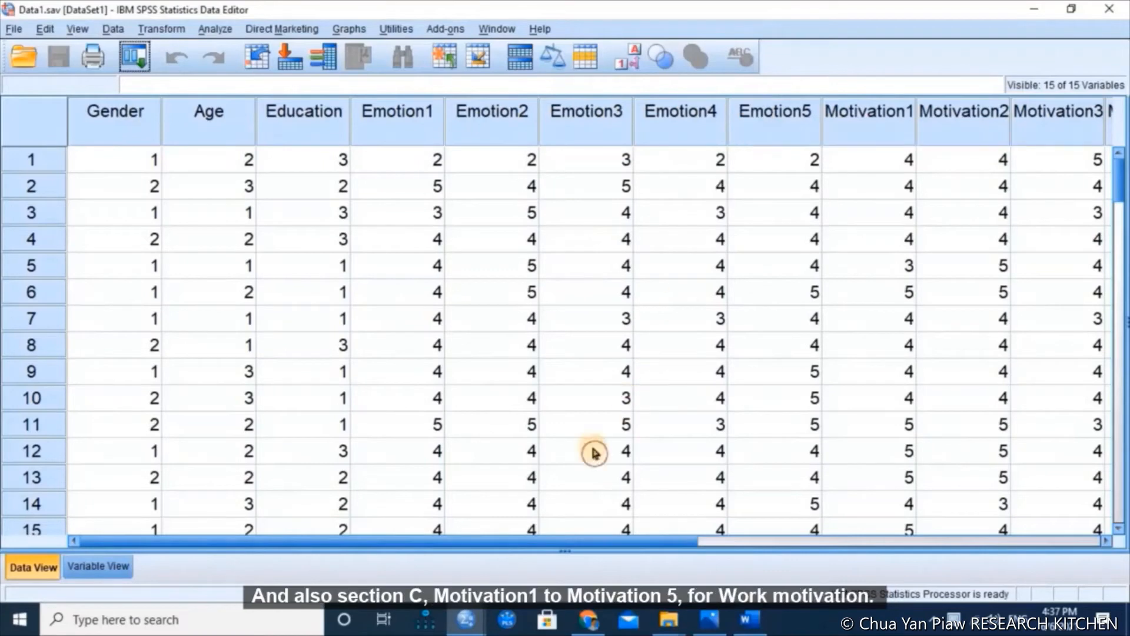
pyautogui.moveTo(589, 540); pyautogui.dragTo(770, 542)
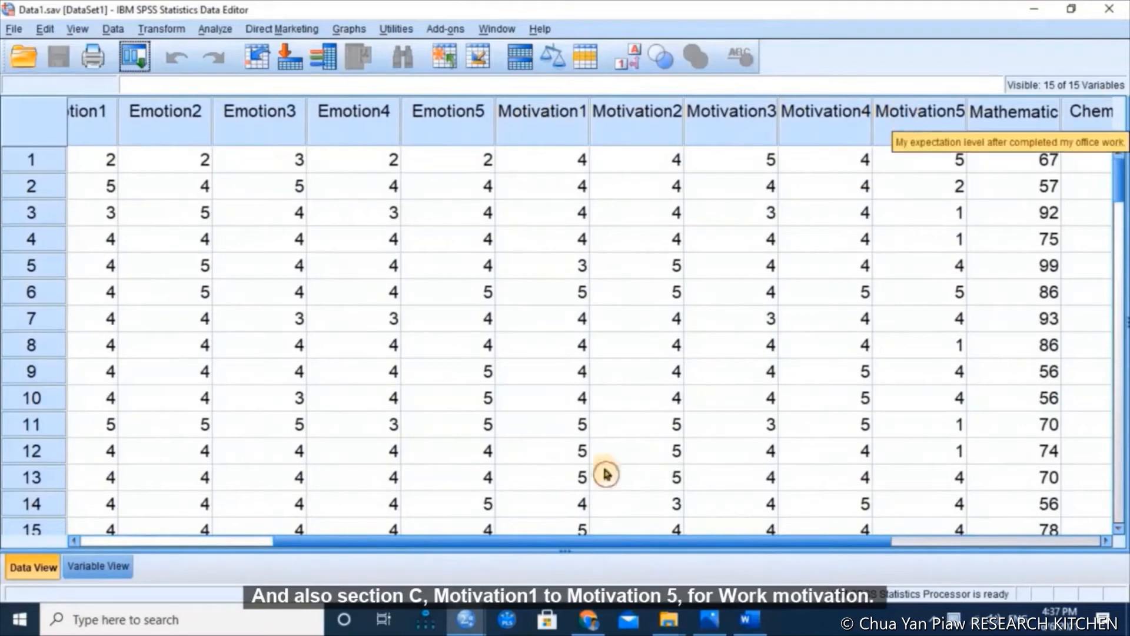
pyautogui.moveTo(556, 547); pyautogui.dragTo(422, 545)
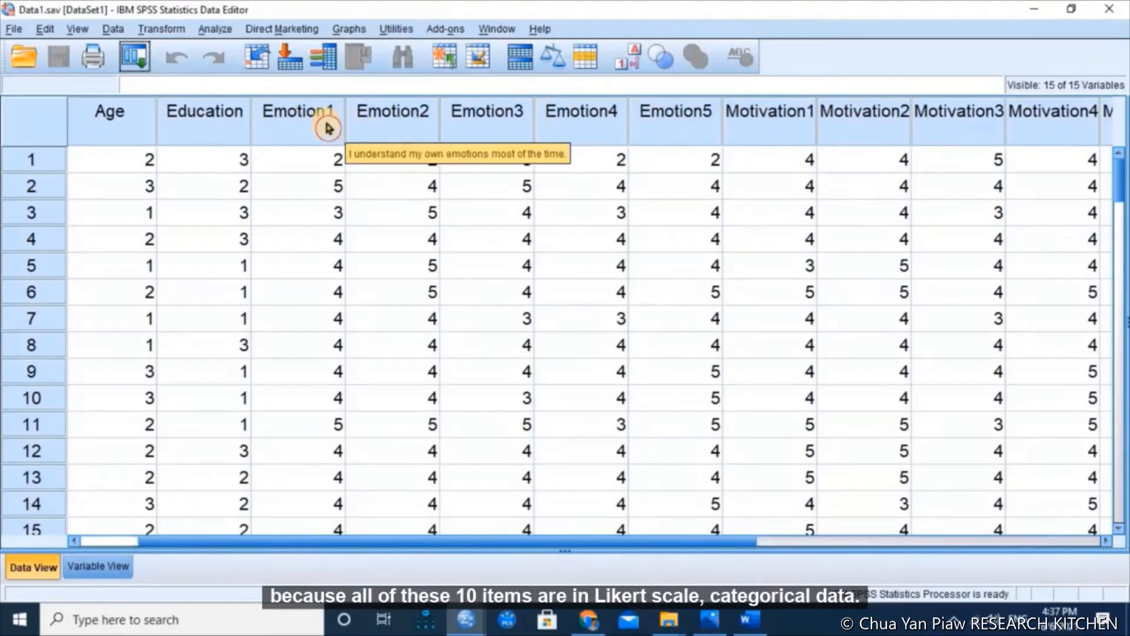
# - Start a Frequencies analysis and remove Gender, Age and Highest level of education from its variables
pyautogui.click(213, 29)
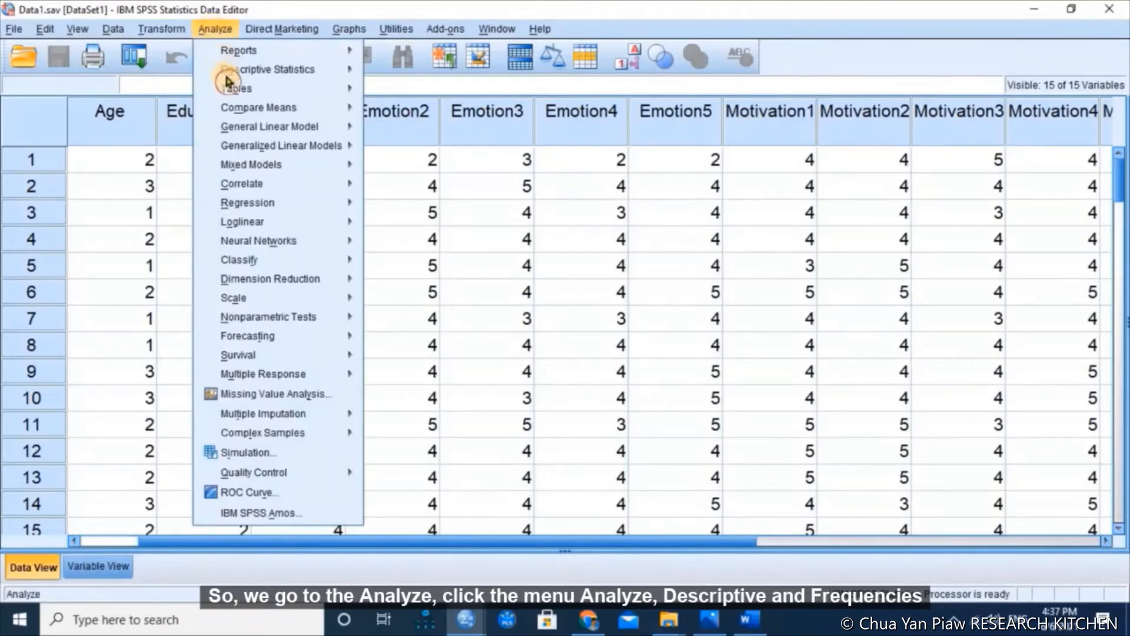
pyautogui.moveTo(223, 69)
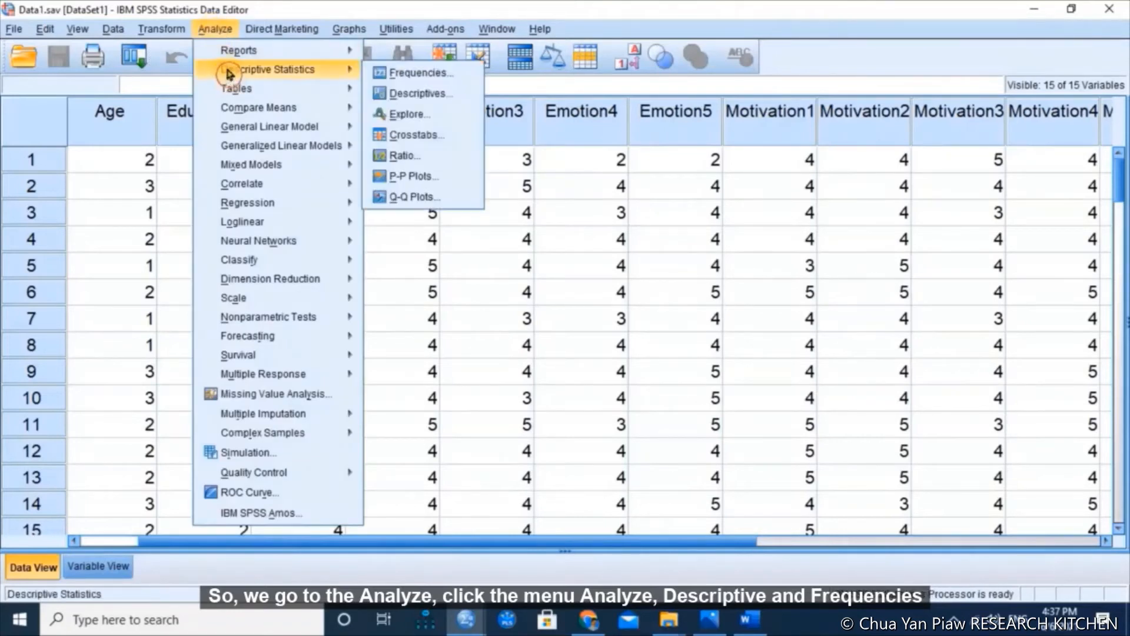
pyautogui.click(393, 73)
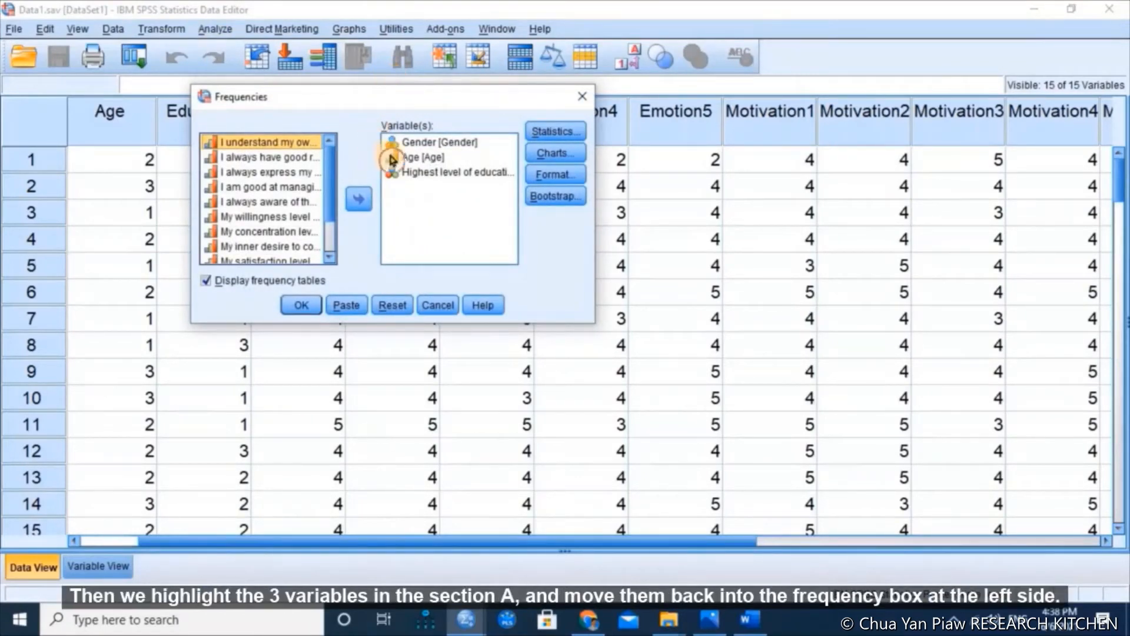
pyautogui.click(414, 144)
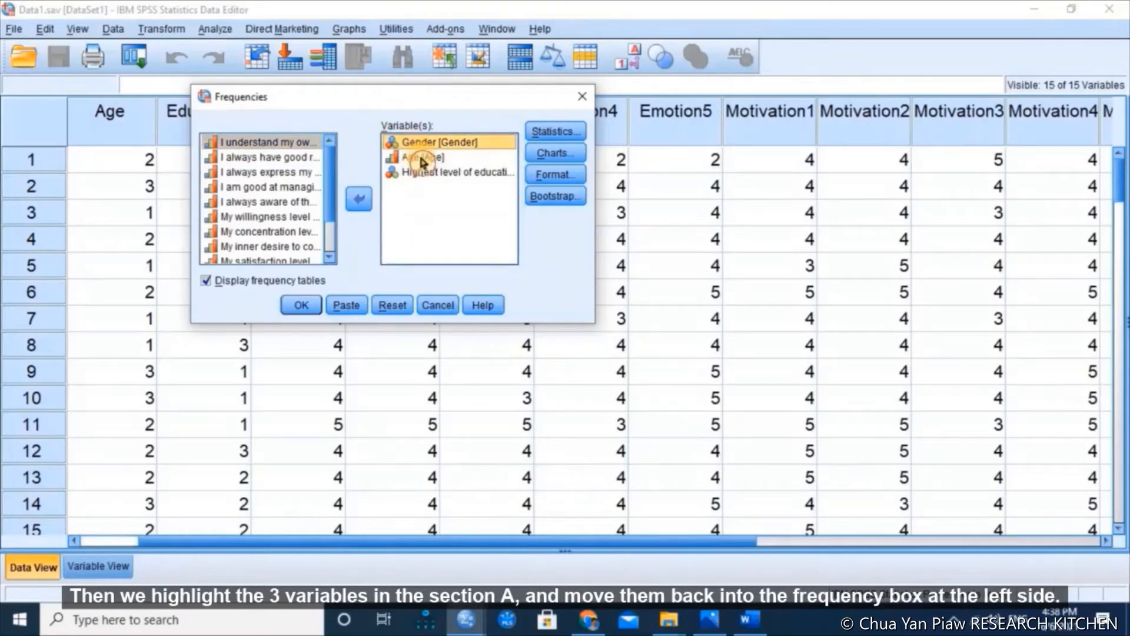
pyautogui.hotkey('shift', 'Down')
pyautogui.hotkey('shift', 'Down')
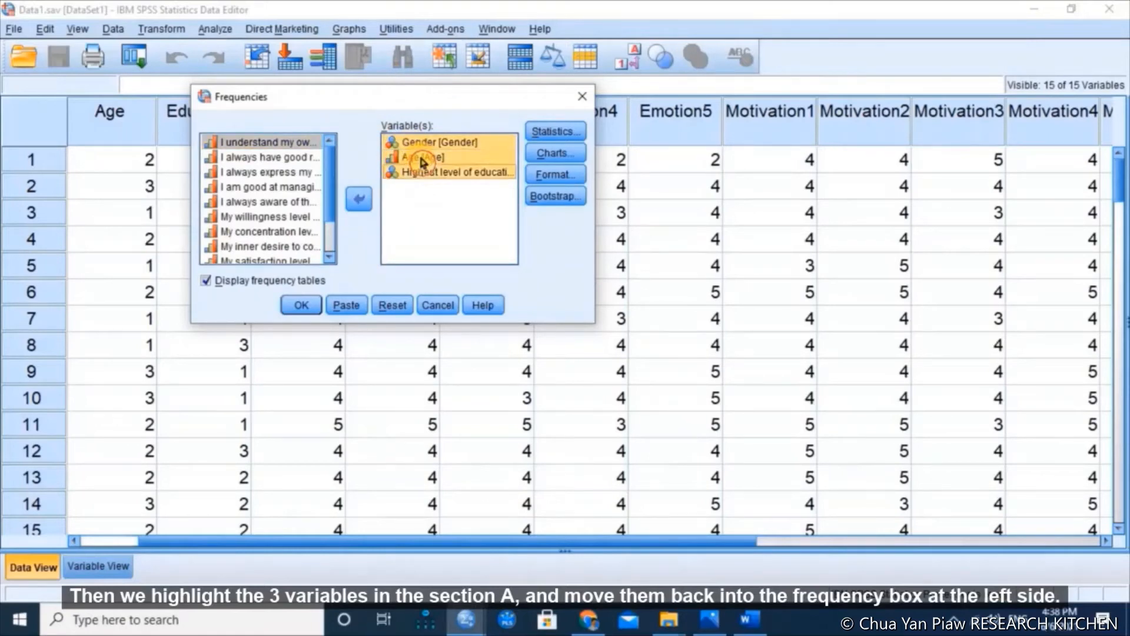
pyautogui.click(362, 203)
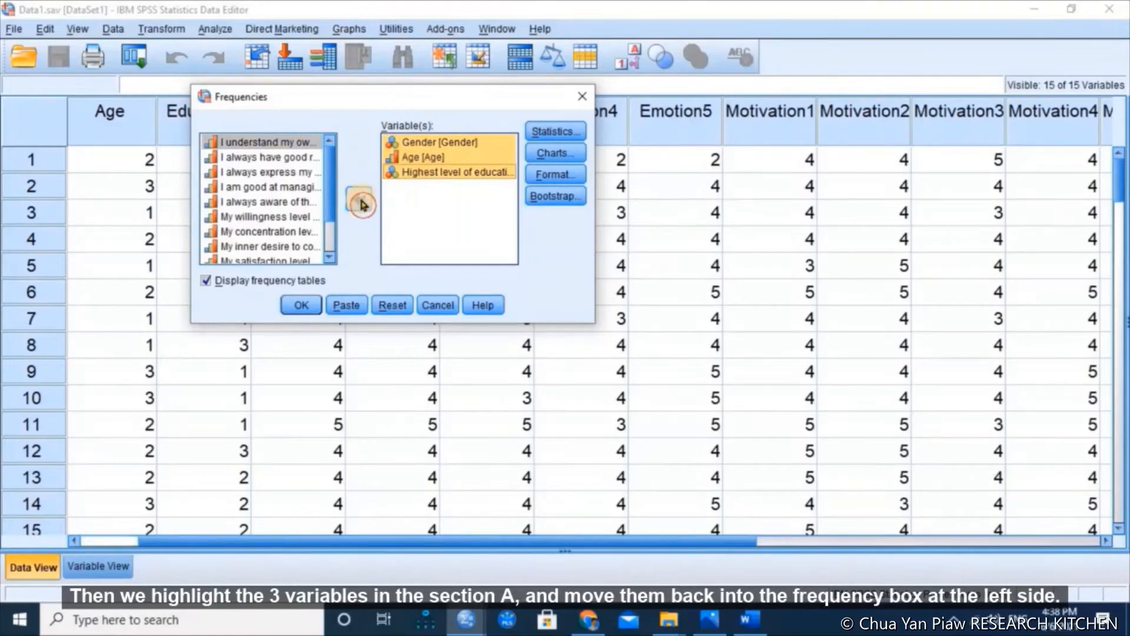
pyautogui.click(361, 203)
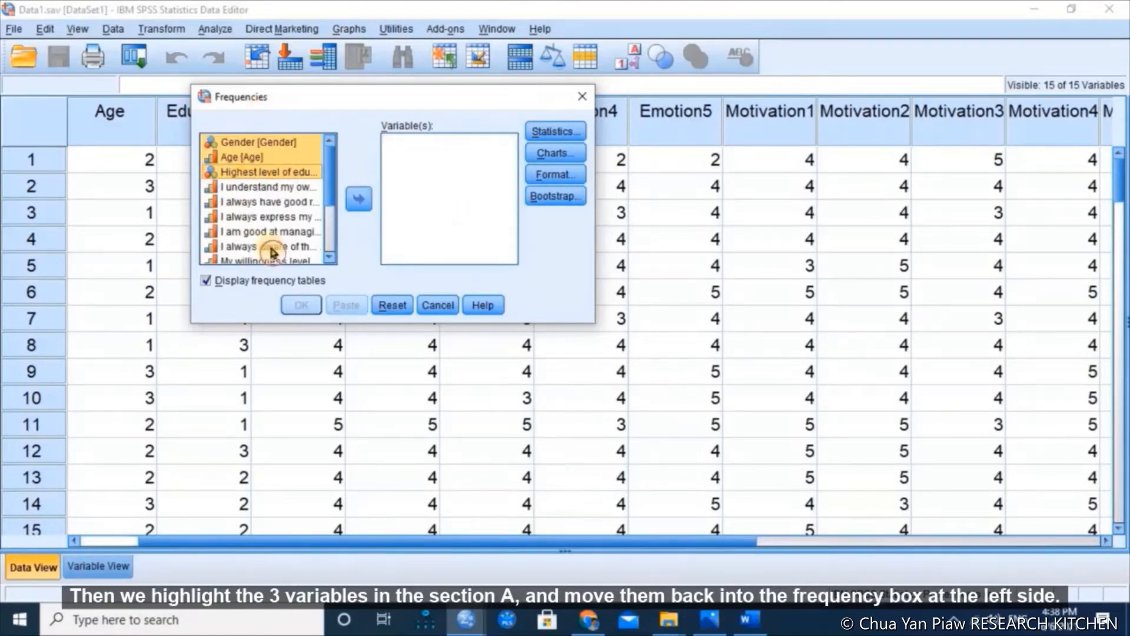
# - Add the ten items Emotion1 to Emotion5 and Motivation1 to Motivation5 to the Frequencies variables, leaving all additional statistics unselected
pyautogui.click(263, 187)
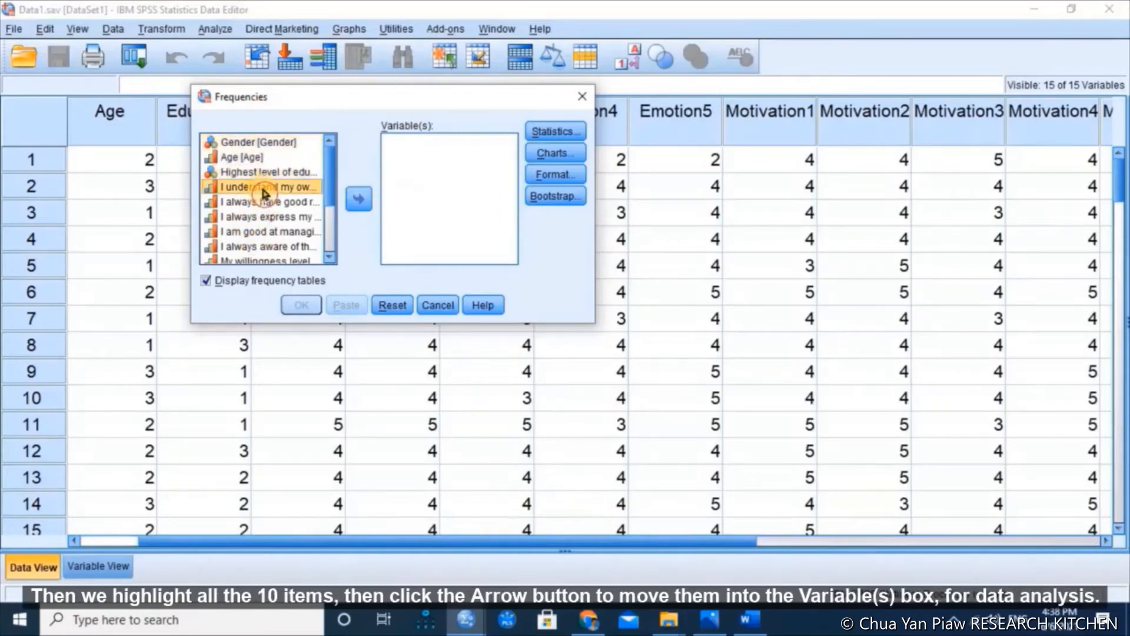
pyautogui.hotkey('shift', 'Down')
pyautogui.hotkey('shift', 'Down')
pyautogui.hotkey('shift', 'Down')
pyautogui.hotkey('shift', 'Down')
pyautogui.hotkey('shift', 'Down')
pyautogui.hotkey('shift', 'Down')
pyautogui.hotkey('shift', 'Down')
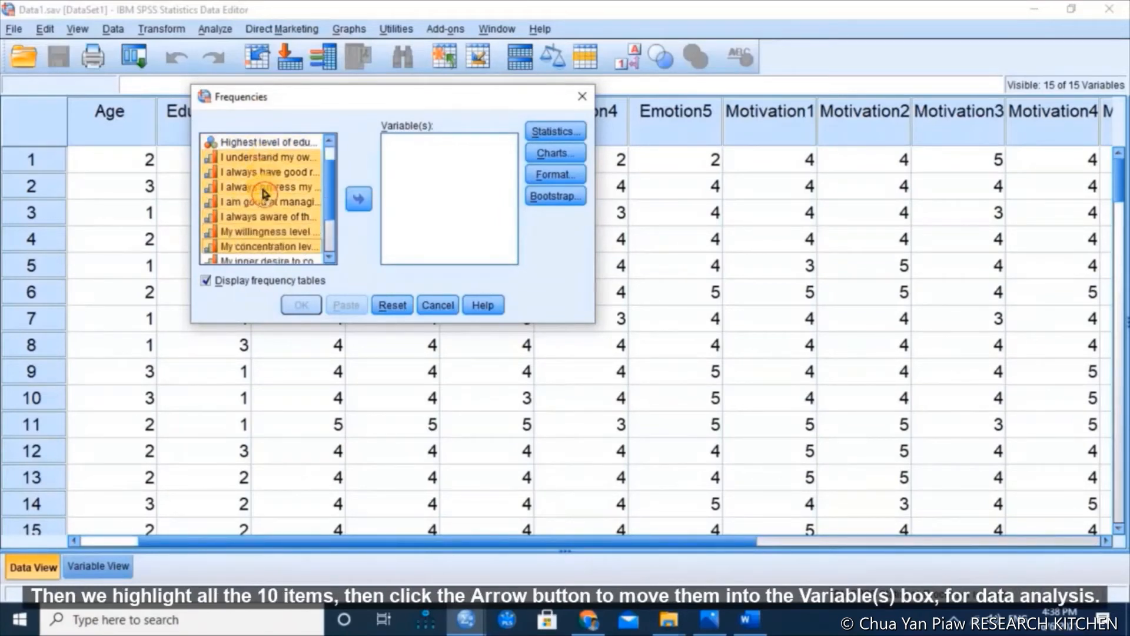
pyautogui.hotkey('shift', 'Down')
pyautogui.hotkey('shift', 'Down')
pyautogui.hotkey('shift', 'Down')
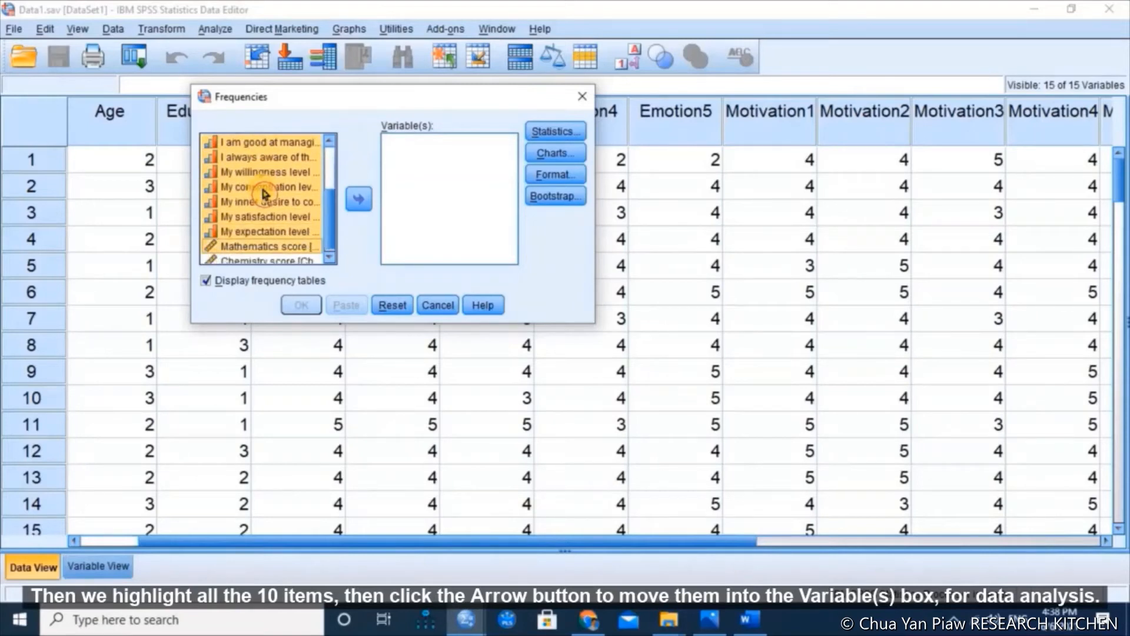
pyautogui.hotkey('shift', 'Up')
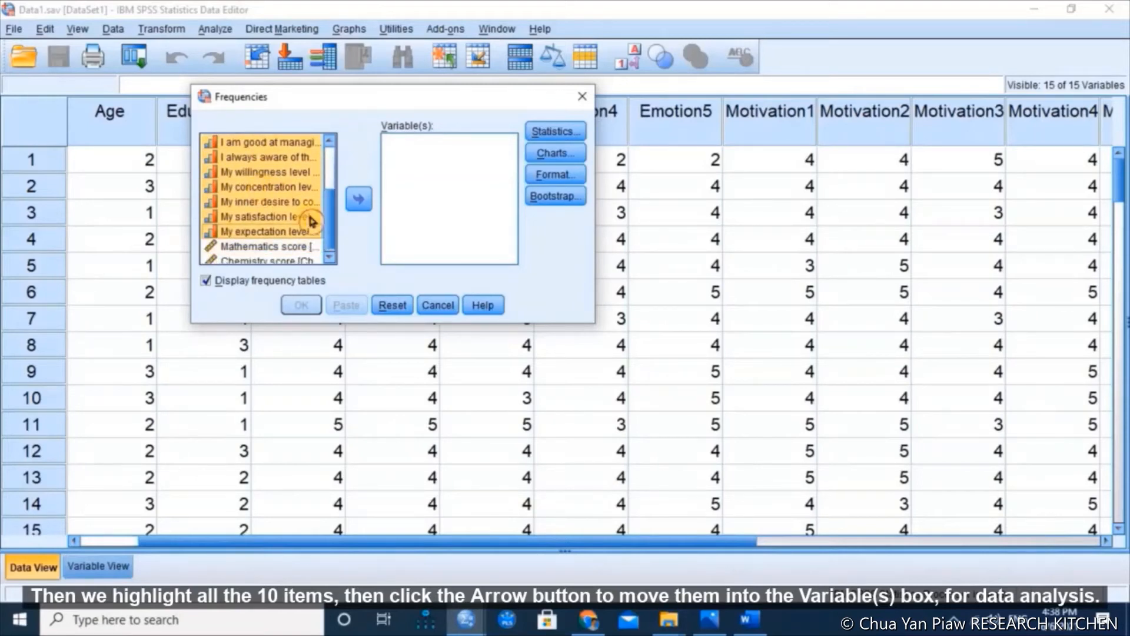
pyautogui.click(360, 202)
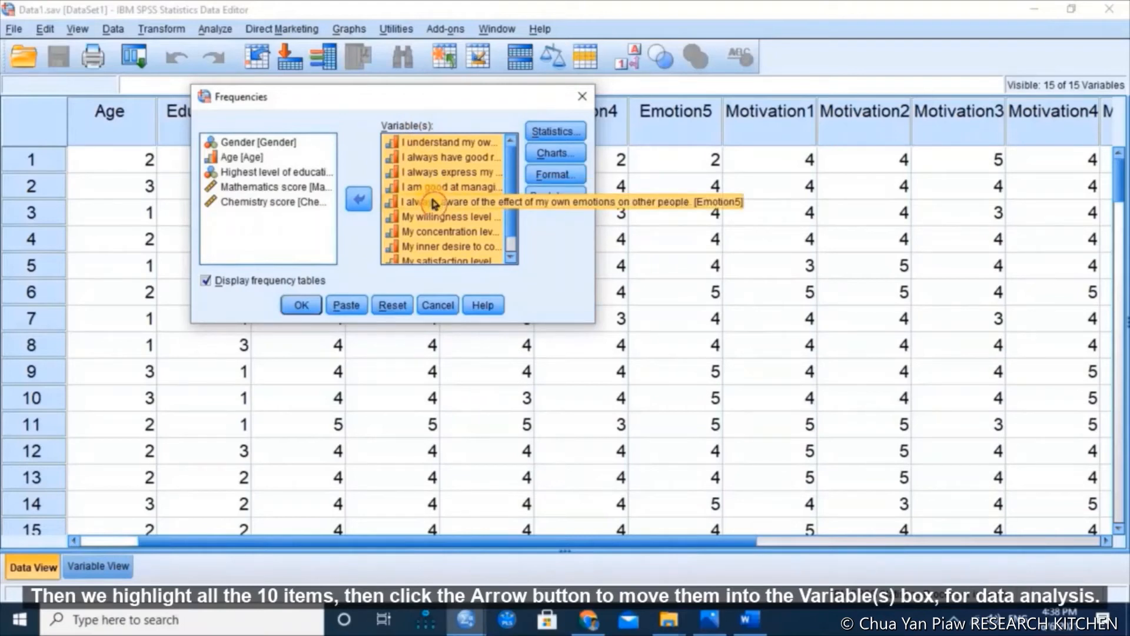
pyautogui.click(552, 131)
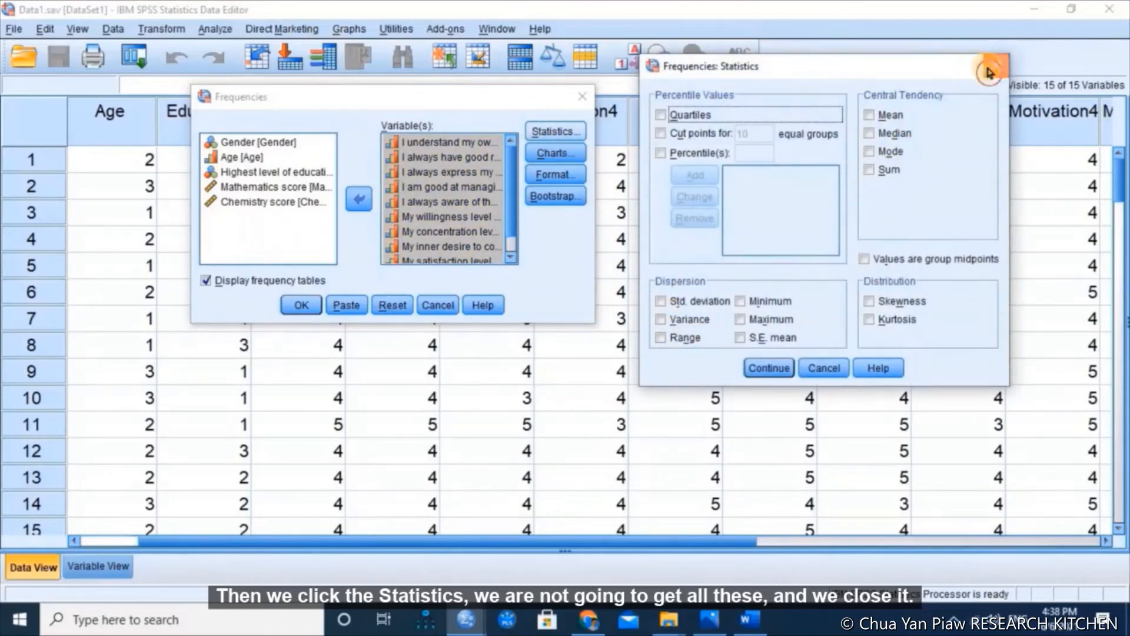
pyautogui.click(989, 72)
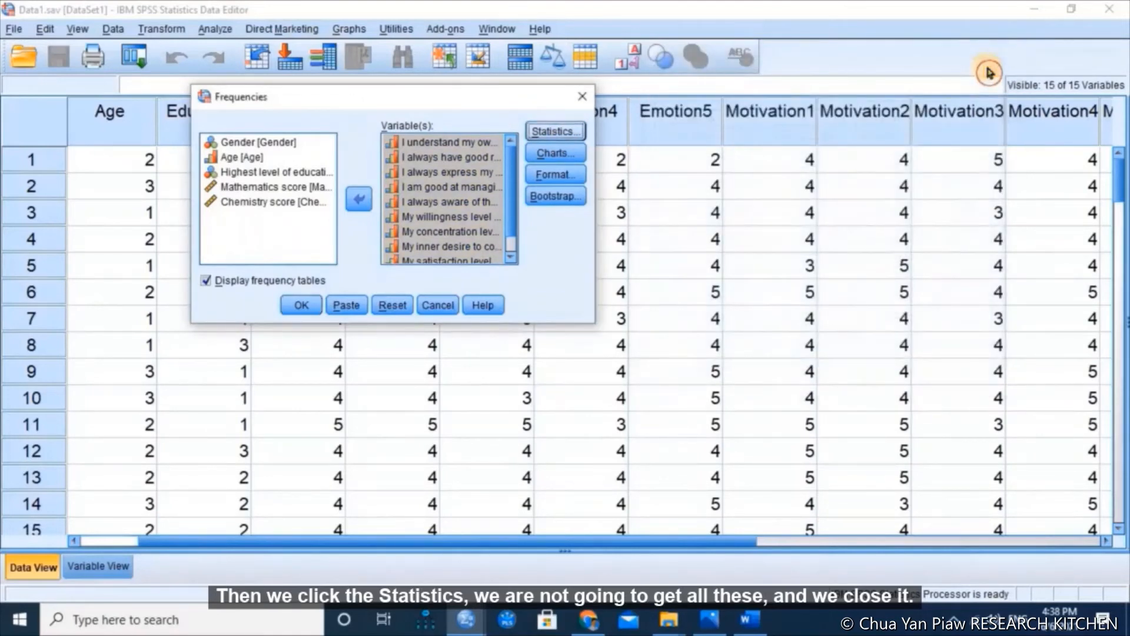
# - Set the Frequencies output to include bar charts and run the analysis for the ten Emotion and Motivation items
pyautogui.click(559, 158)
pyautogui.click(671, 211)
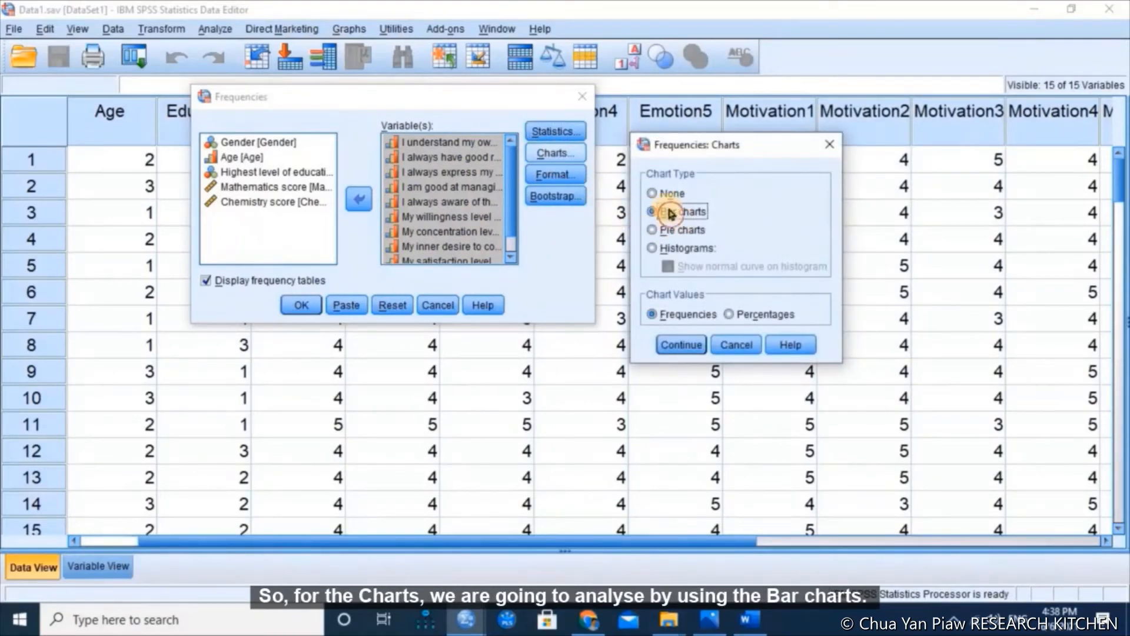
pyautogui.click(671, 348)
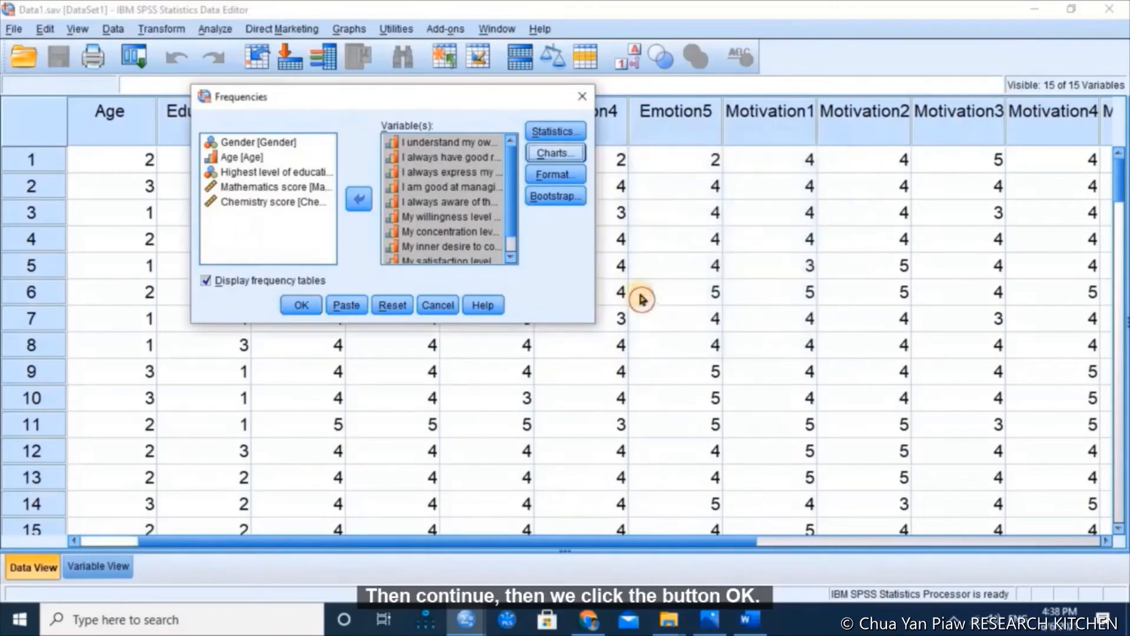
pyautogui.click(300, 307)
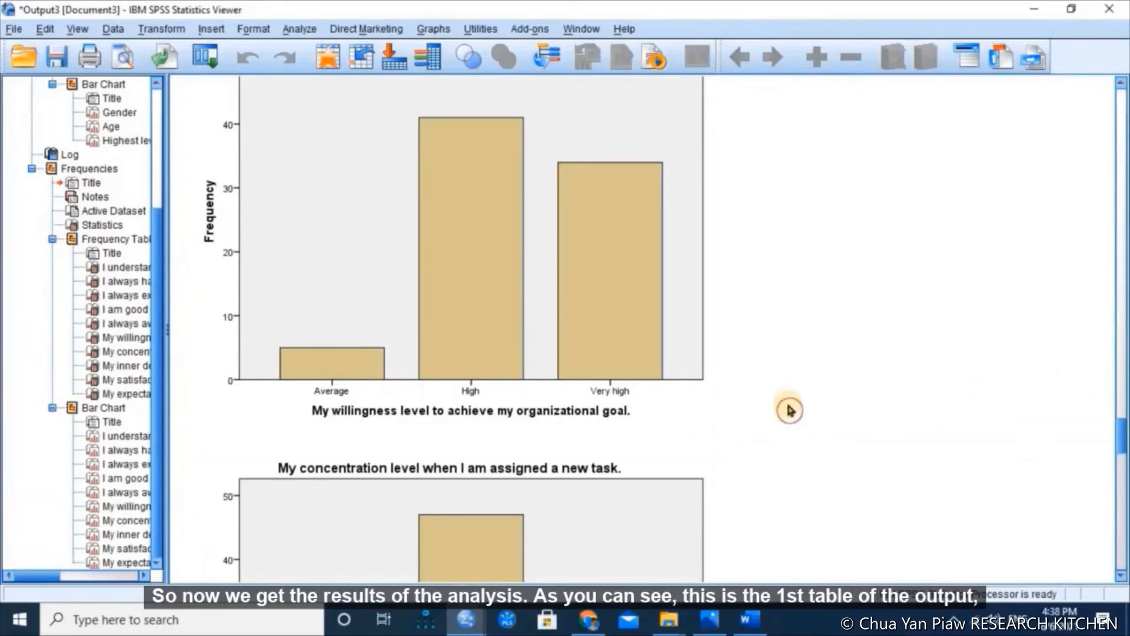
# - Examine the Statistics table of the new Frequencies output for valid and missing data in each of the ten items
pyautogui.scroll(20, 790, 410)
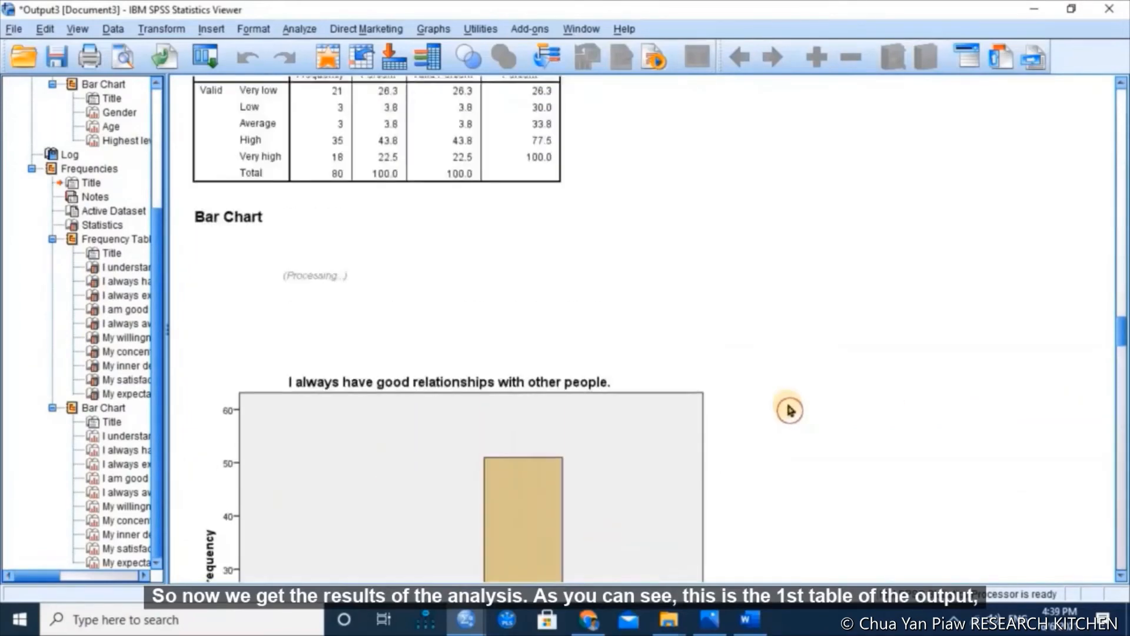
pyautogui.scroll(-5, 790, 410)
pyautogui.scroll(15, 789, 410)
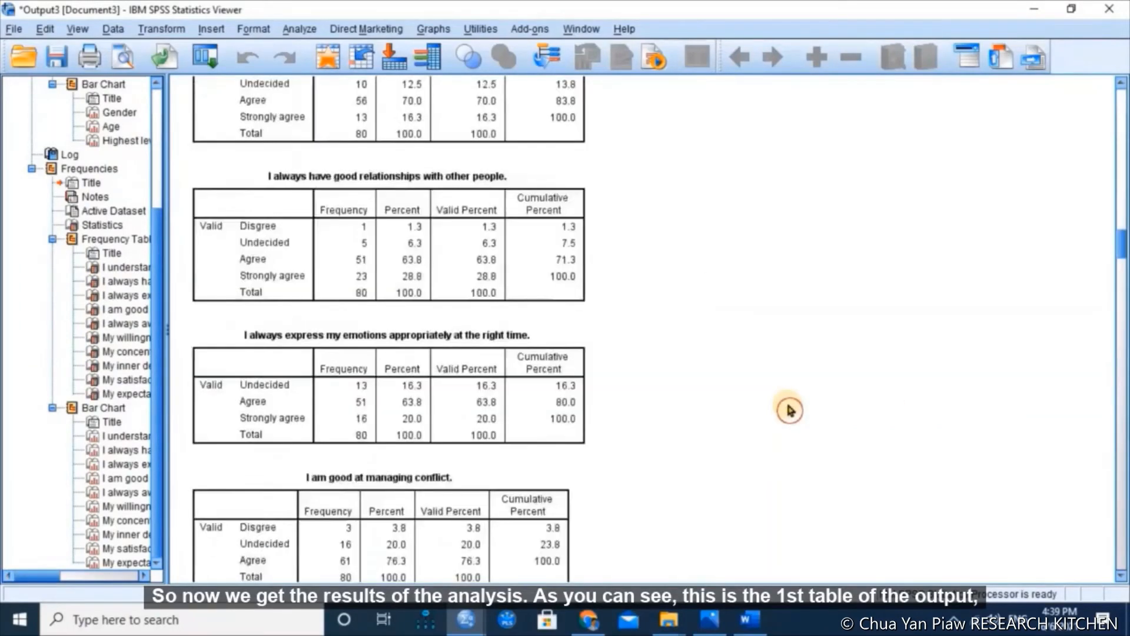
pyautogui.scroll(3, 789, 410)
pyautogui.scroll(2, 686, 222)
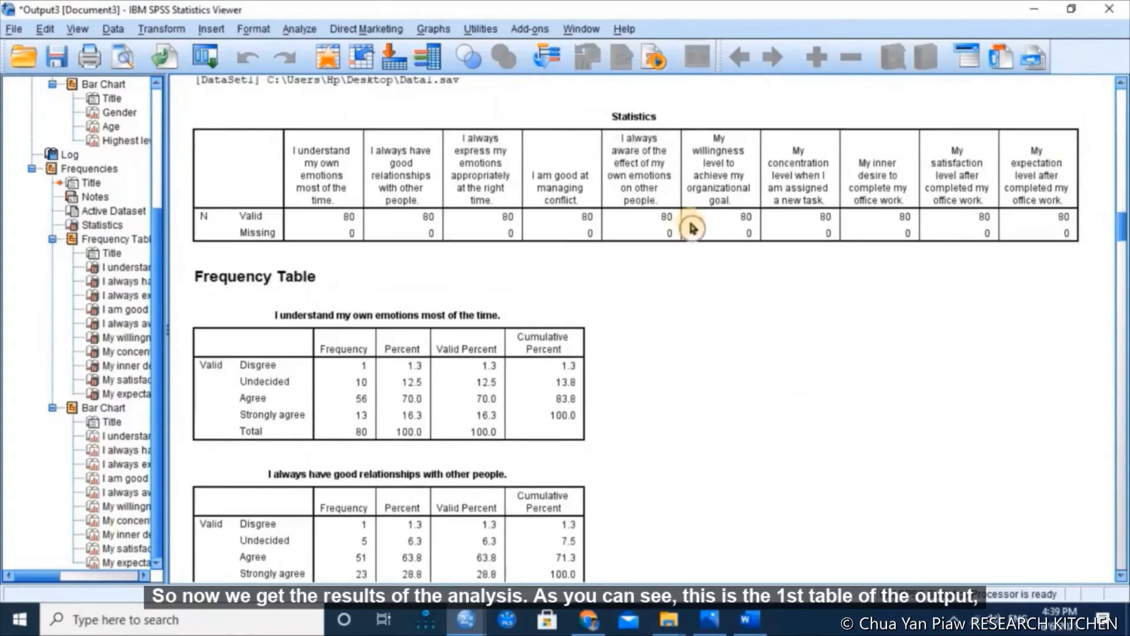
pyautogui.scroll(3, 606, 185)
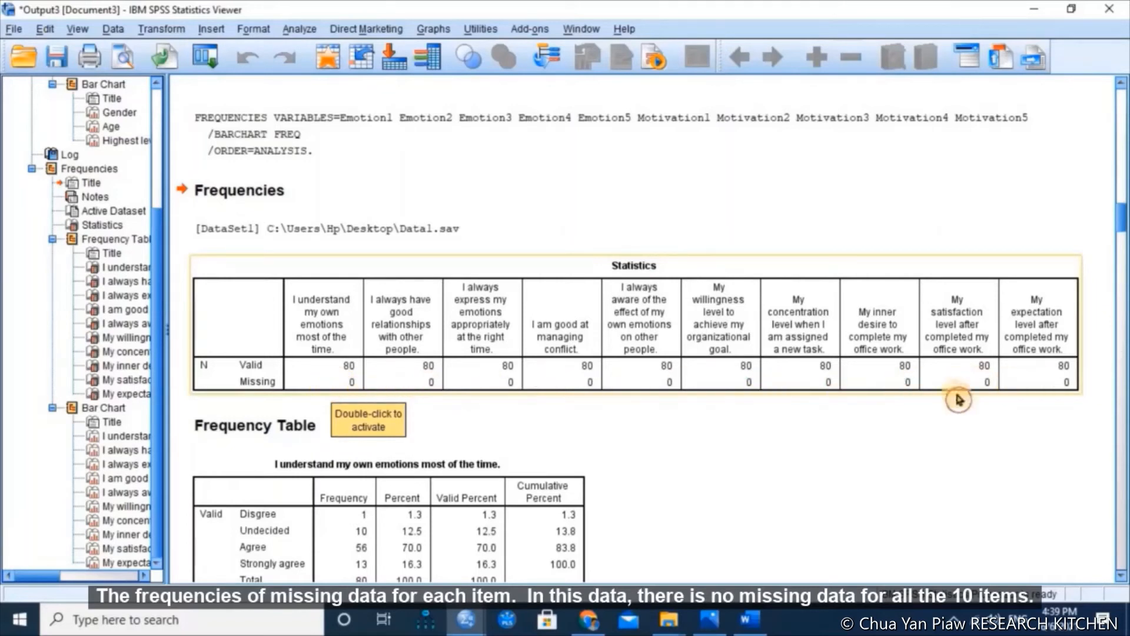
# - Examine the response frequencies from Disagree to Strongly agree and the Agree and Strongly agree percentages for "I understand my own emotions most of the time."
pyautogui.scroll(-5, 795, 329)
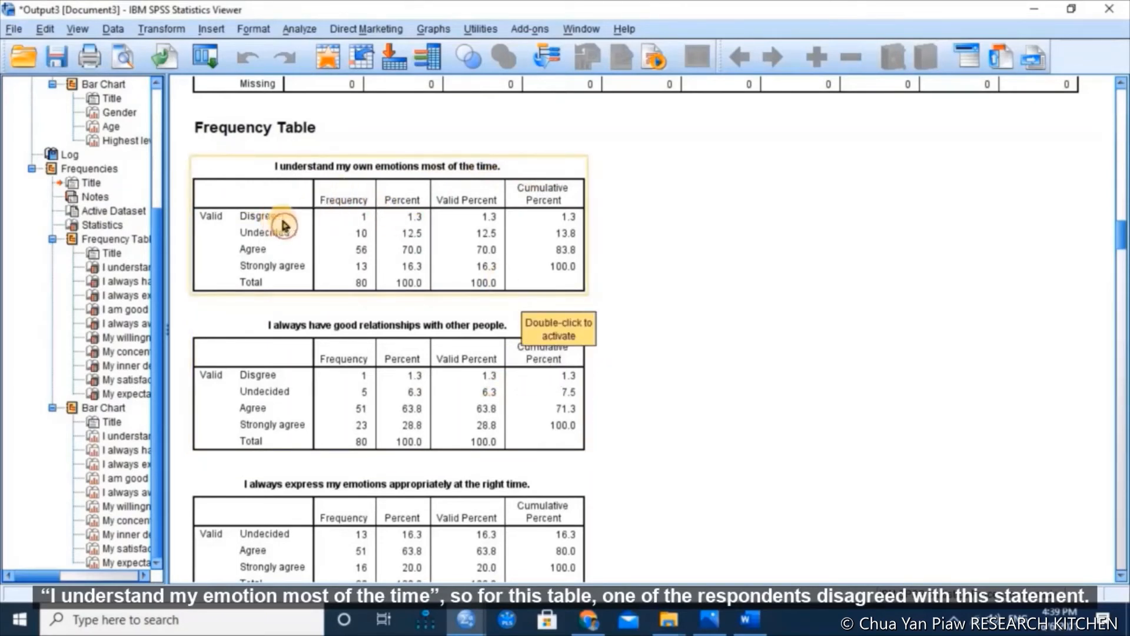
pyautogui.doubleClick(358, 224)
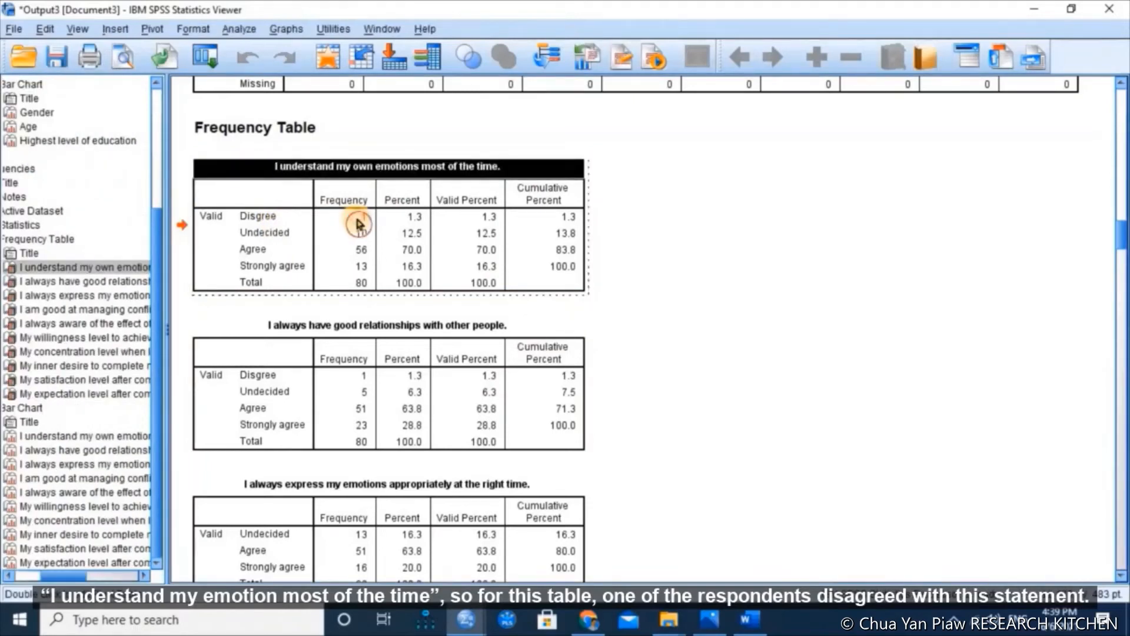
pyautogui.click(358, 219)
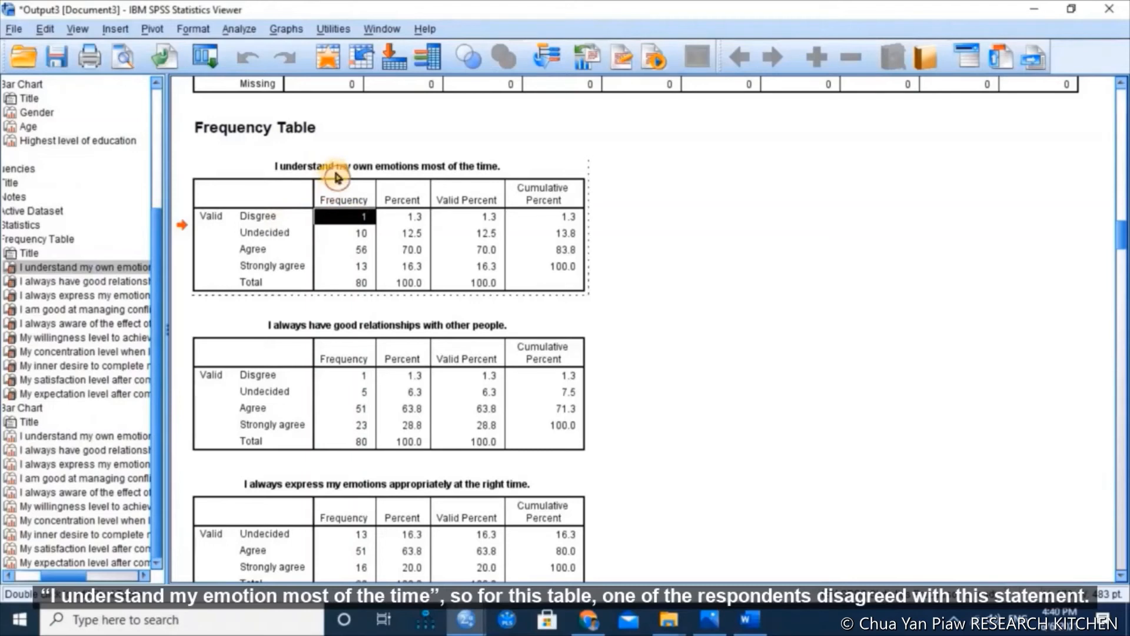
pyautogui.click(352, 236)
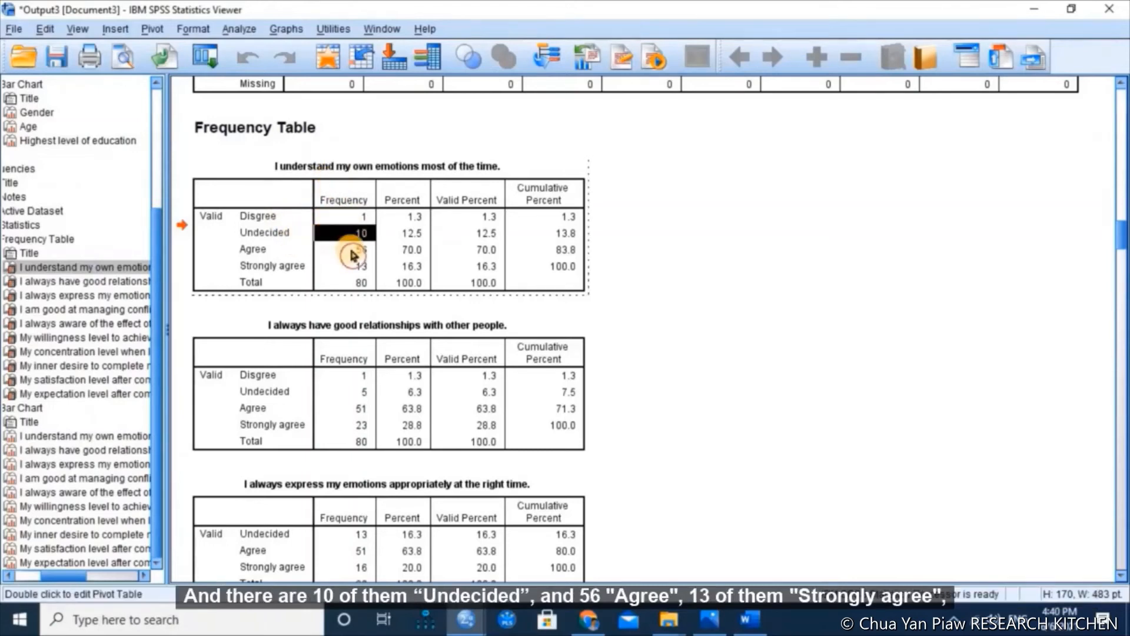
pyautogui.click(353, 252)
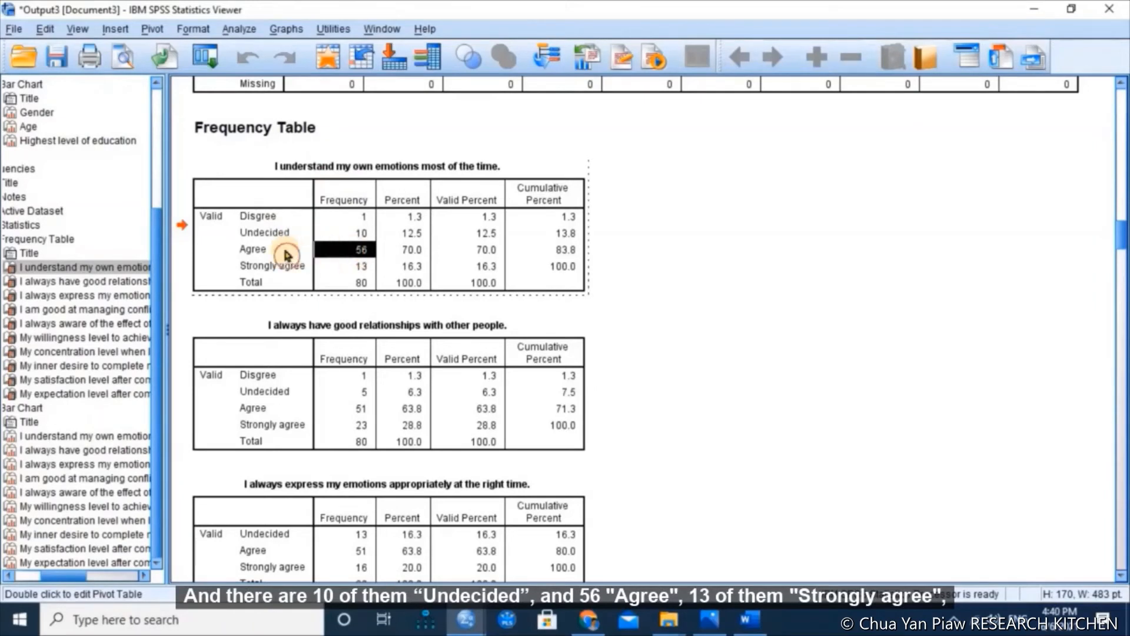
pyautogui.click(347, 266)
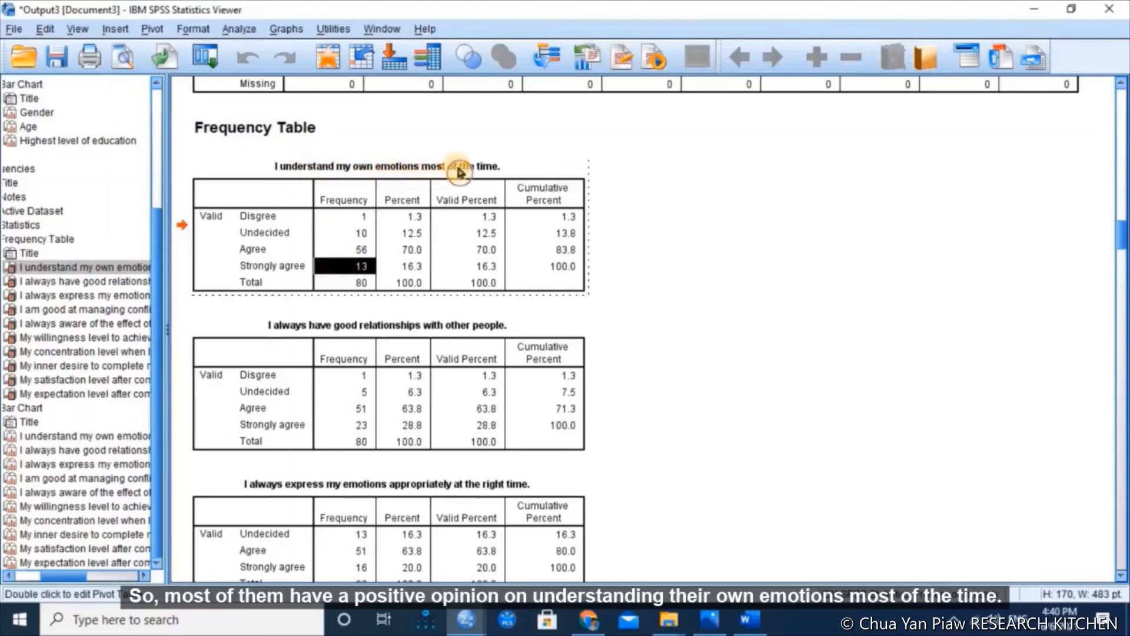
pyautogui.click(413, 248)
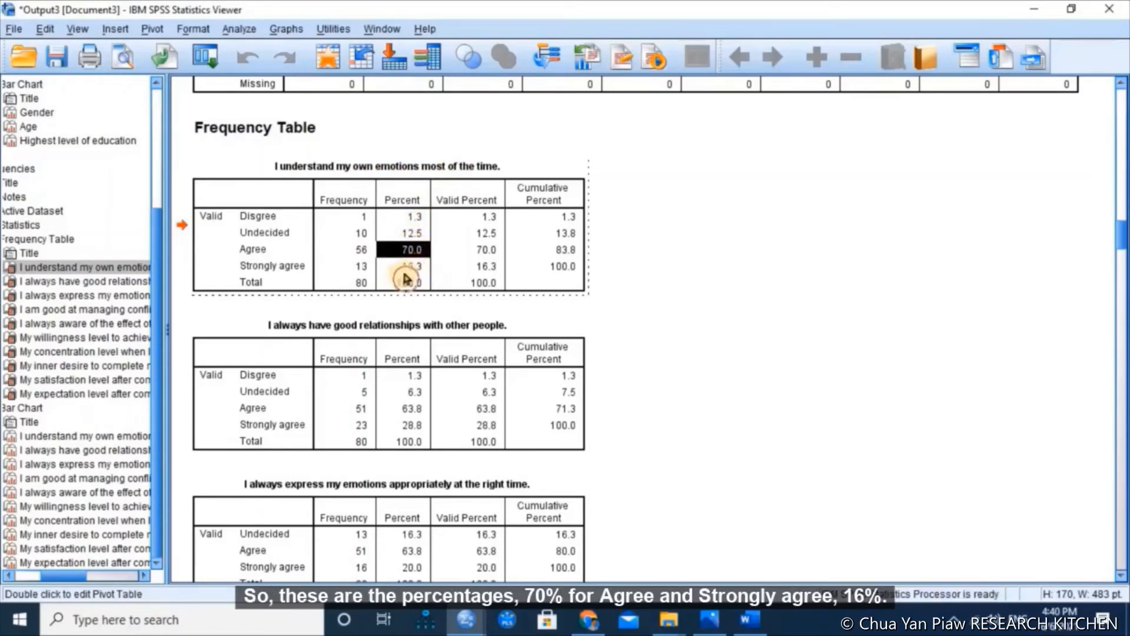
pyautogui.click(411, 269)
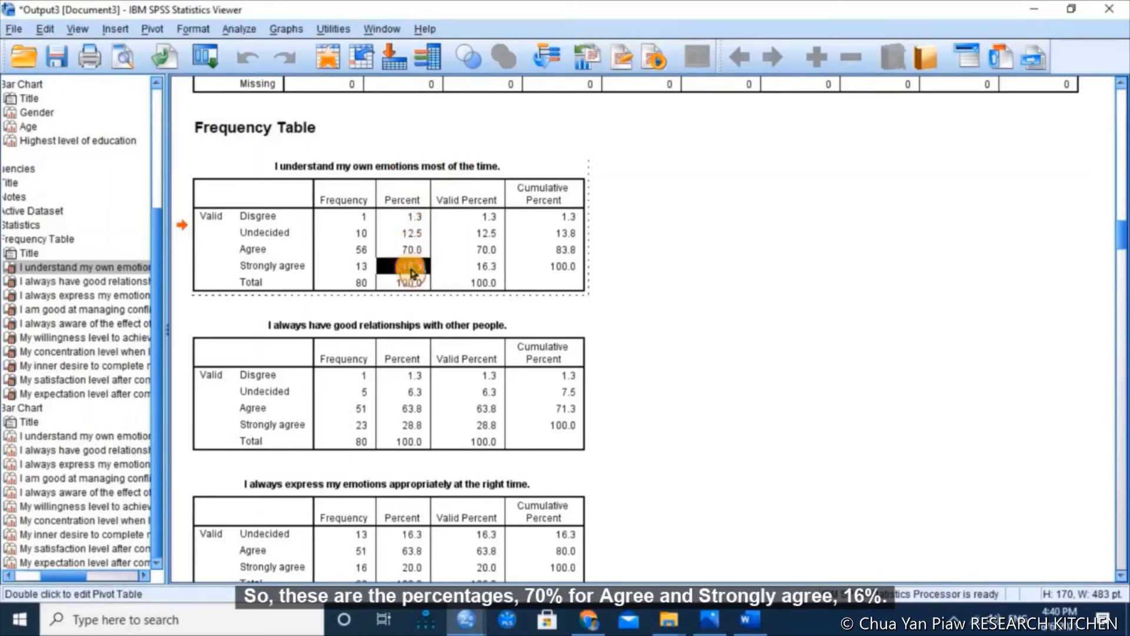
pyautogui.press('Escape')
# - Delete the Valid Percent and Cumulative Percent columns from the "I understand my own emotions most of the time." frequency table
pyautogui.doubleClick(465, 200)
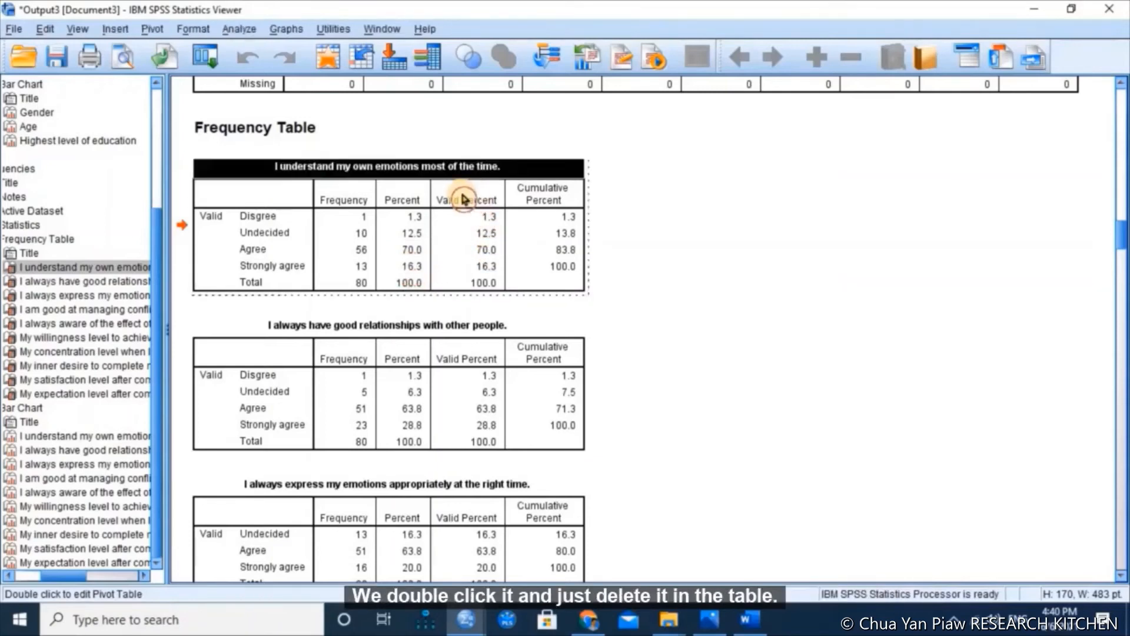
pyautogui.moveTo(465, 200); pyautogui.dragTo(543, 287)
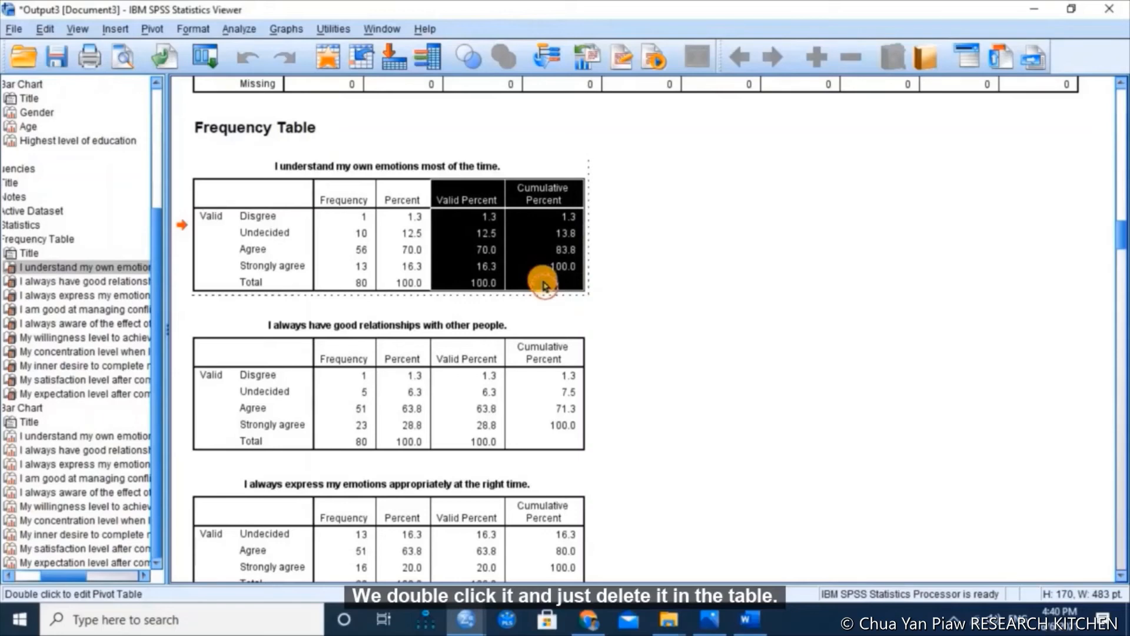
pyautogui.press('Delete')
pyautogui.scroll(-3, 574, 292)
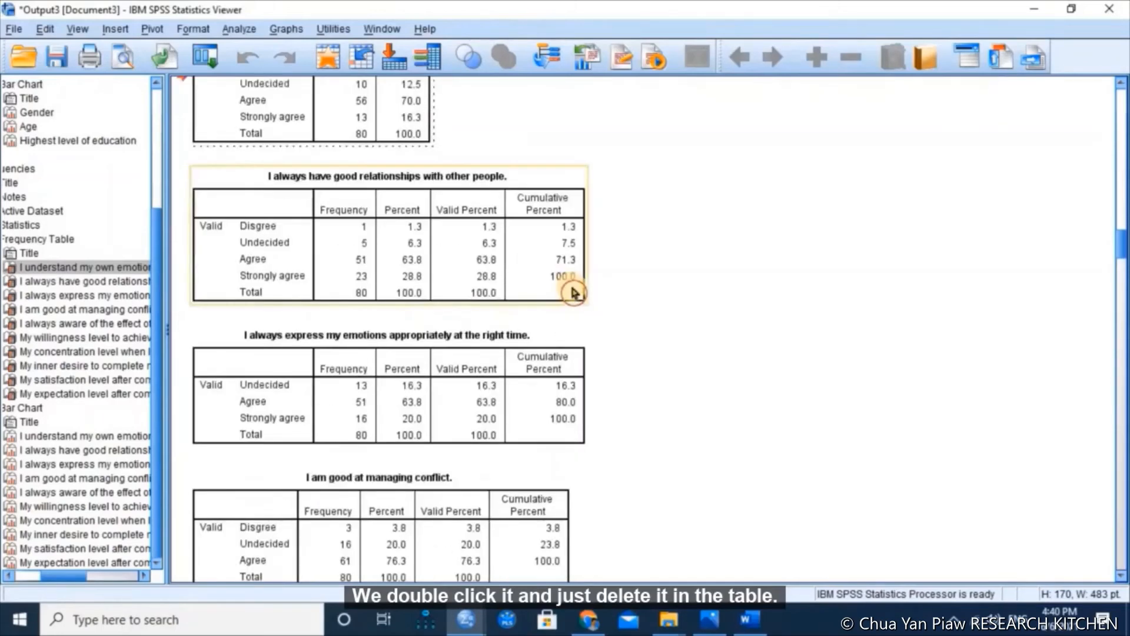